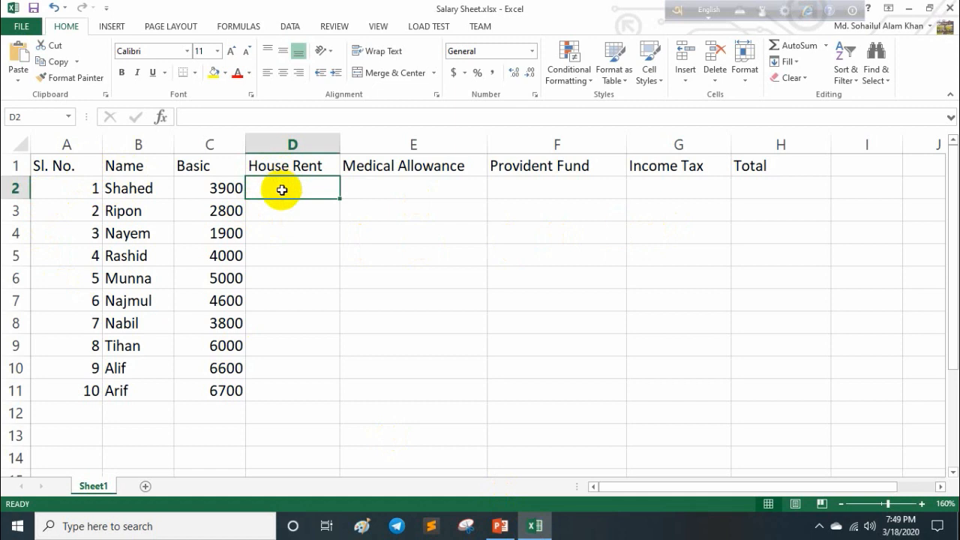
Step: Check the house rent rate on the PowerPoint rules slide and enter =C2*40% in D2 for the first employee's House Rent
left_click(350, 279)
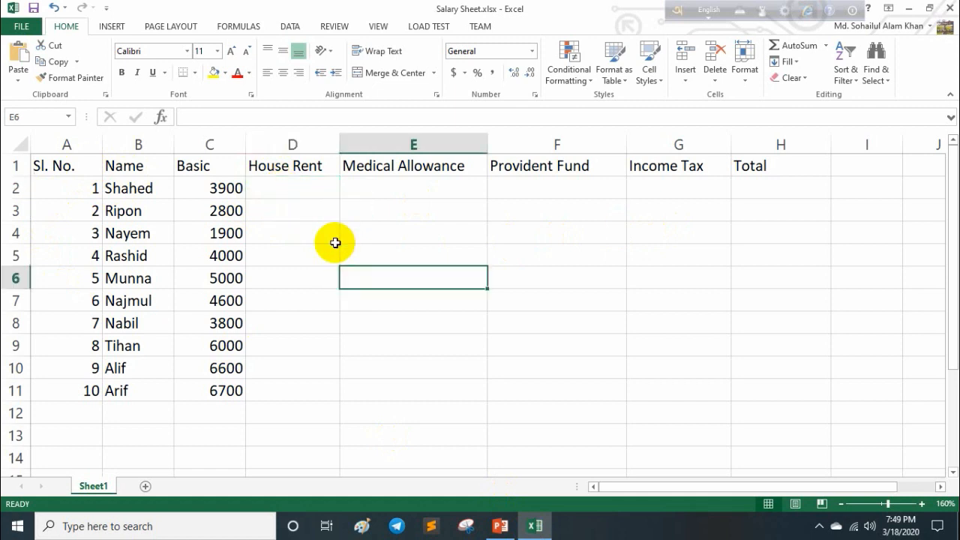
left_click(298, 191)
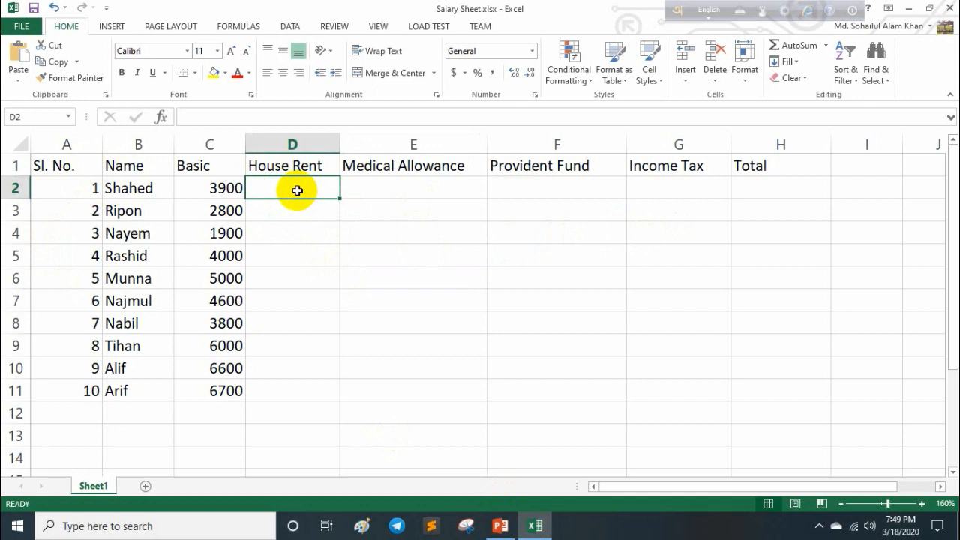
type("=")
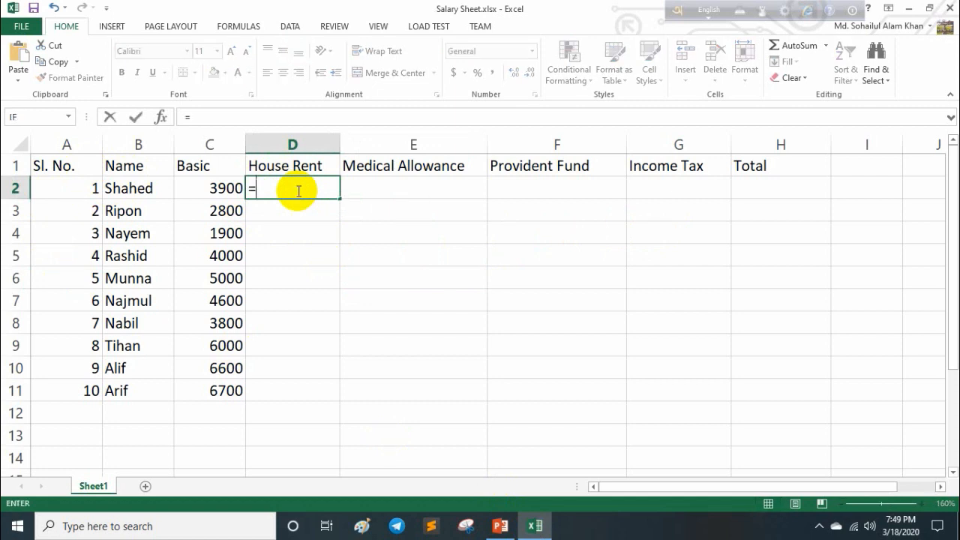
left_click(223, 190)
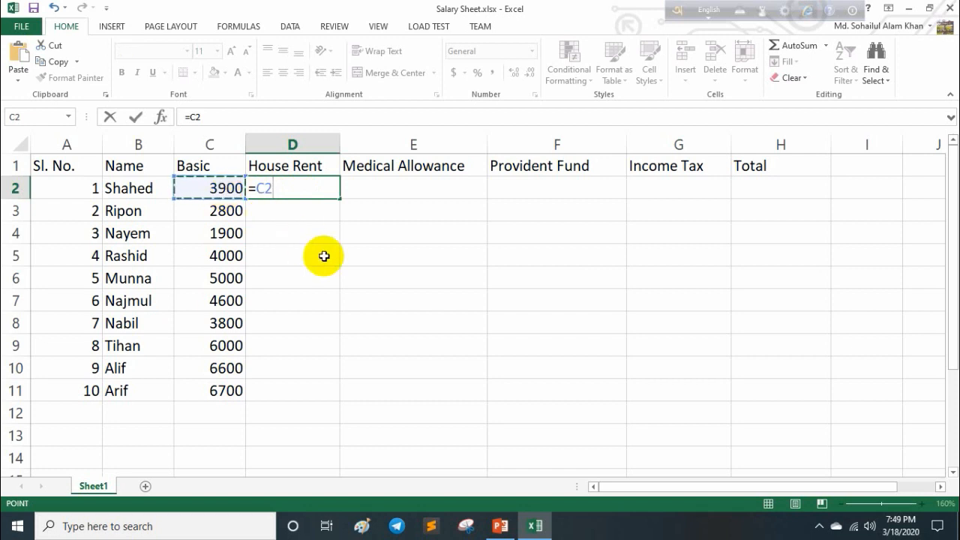
type("*")
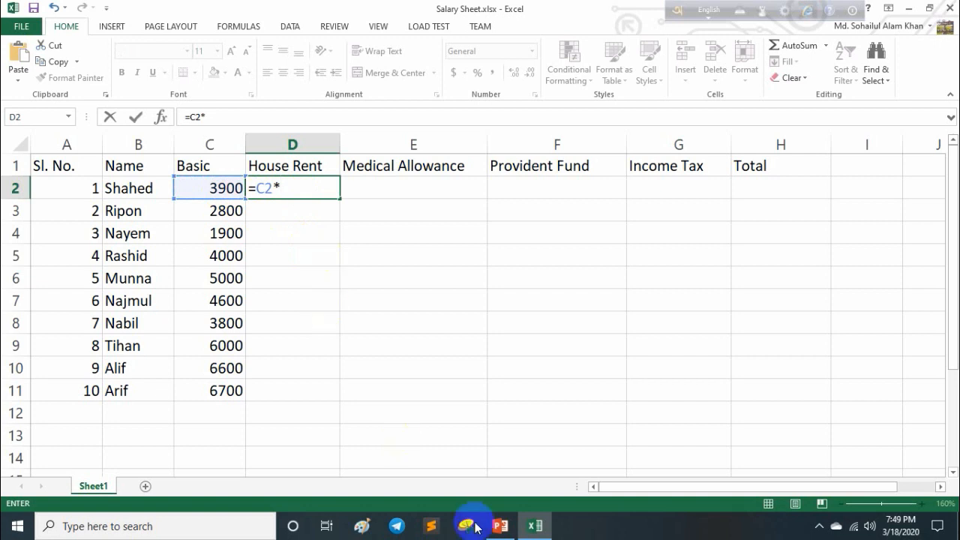
left_click(499, 526)
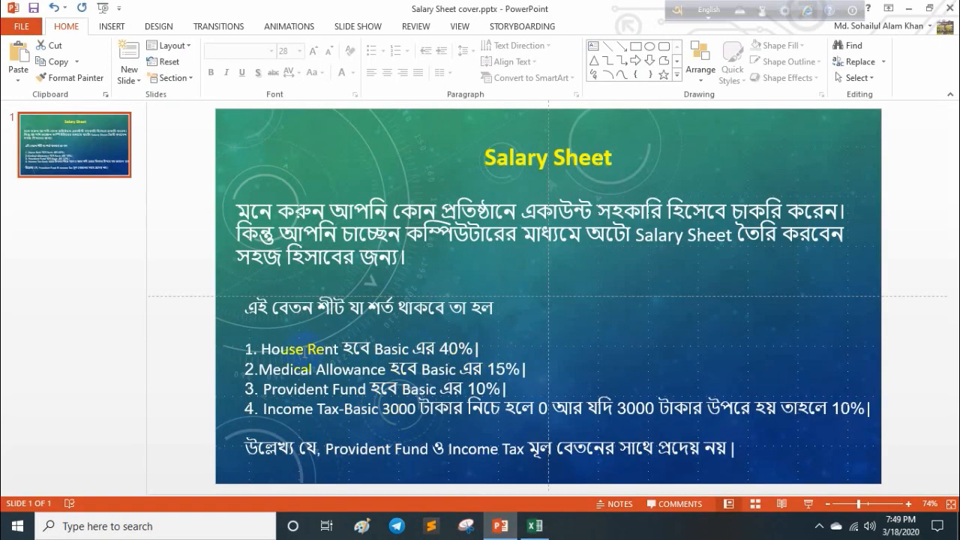
left_click(515, 525)
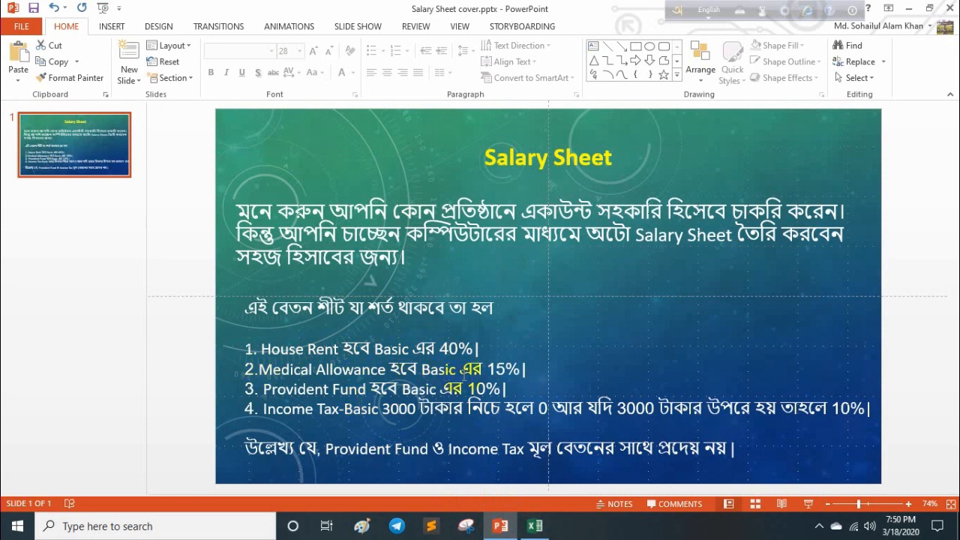
left_click(534, 526)
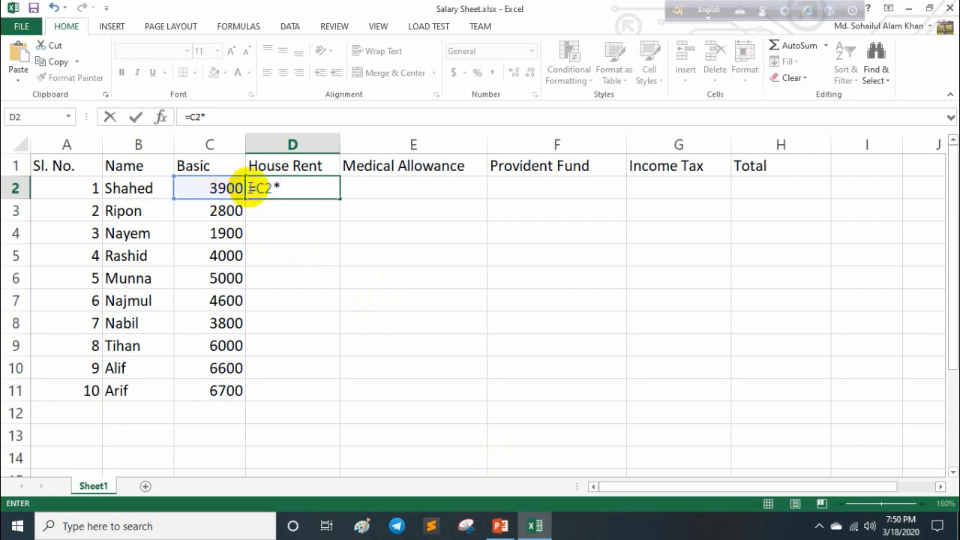
type("4")
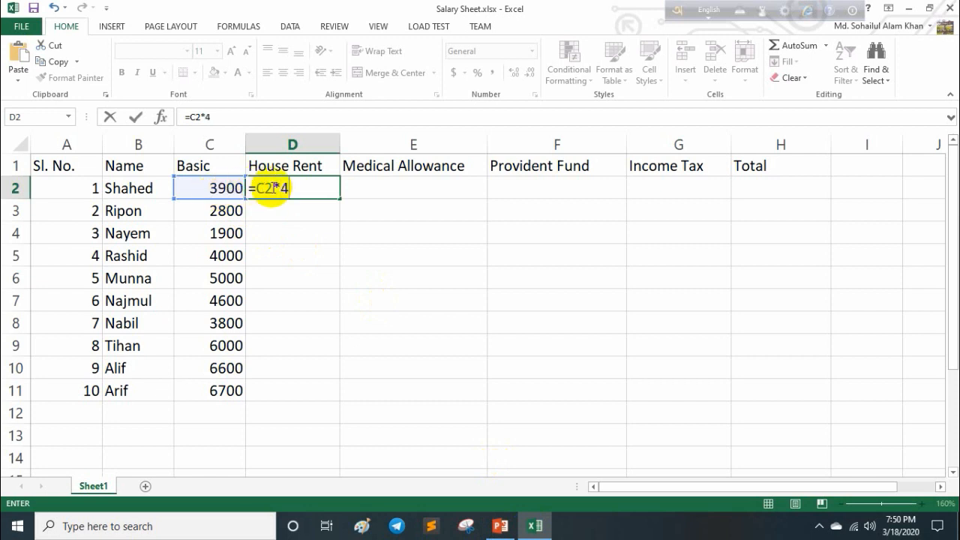
type("0%")
key("Return")
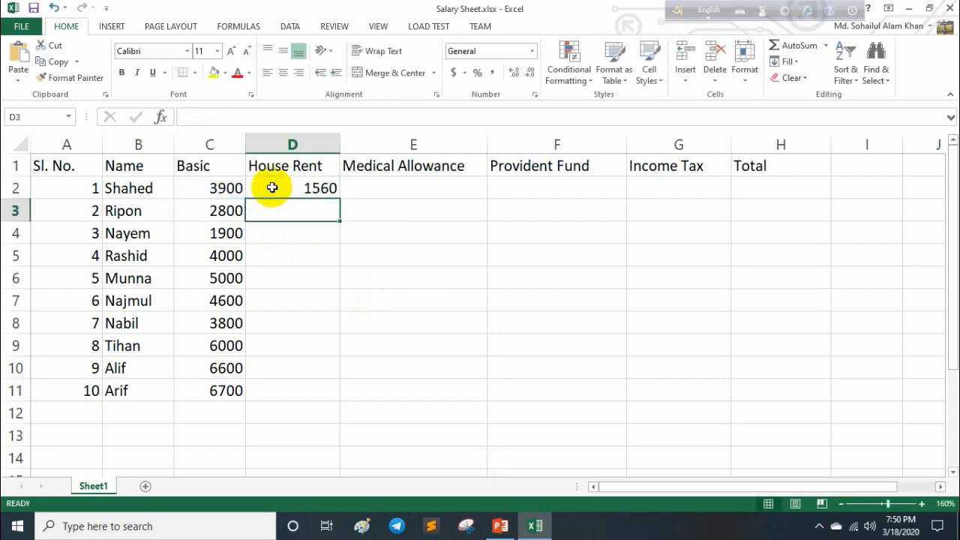
Step: Calculate the first employee's Medical Allowance in E2 as 15% of the basic salary with =C2*15%
left_click(377, 192)
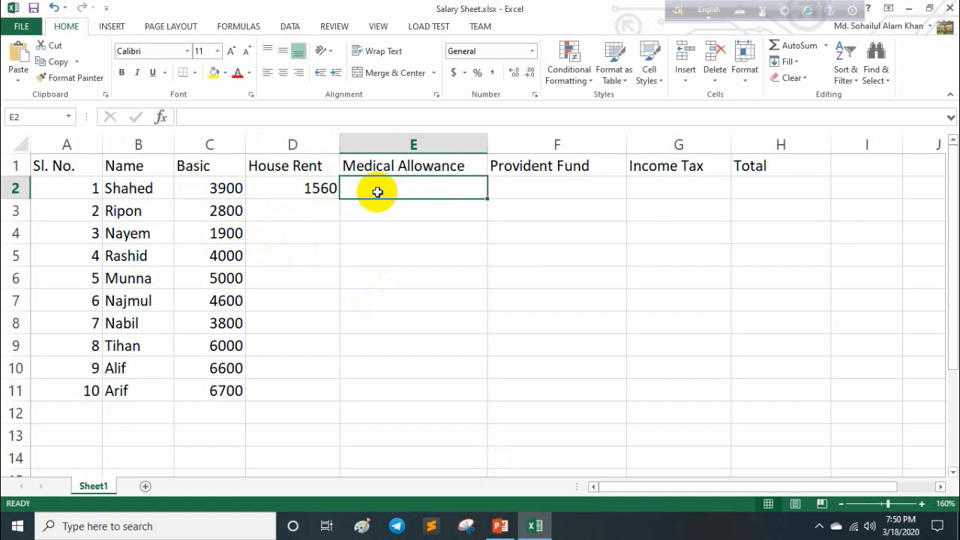
type("=")
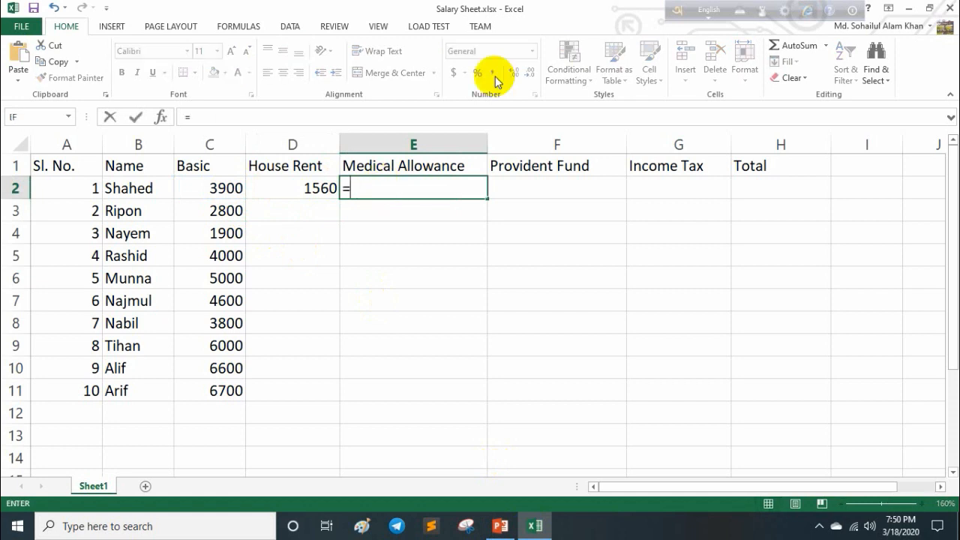
left_click(227, 190)
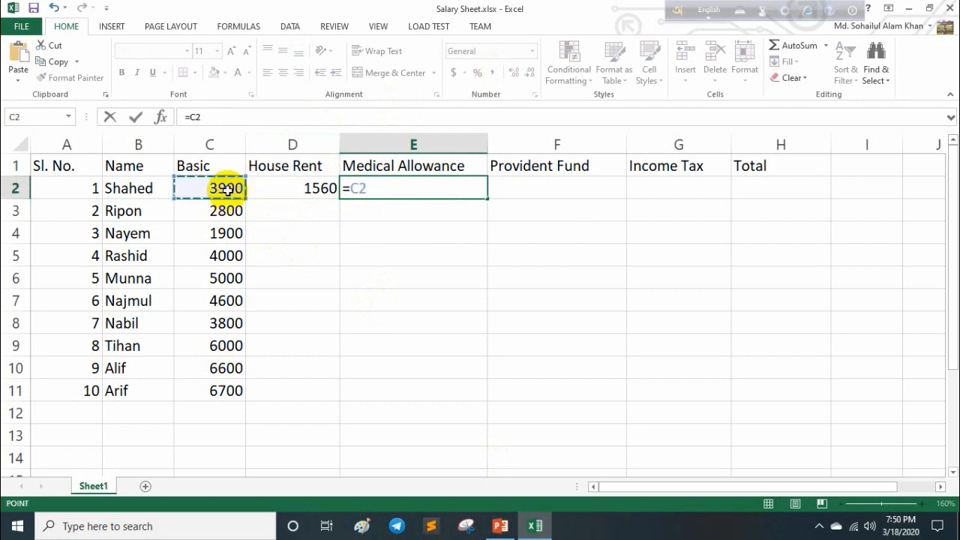
type("*")
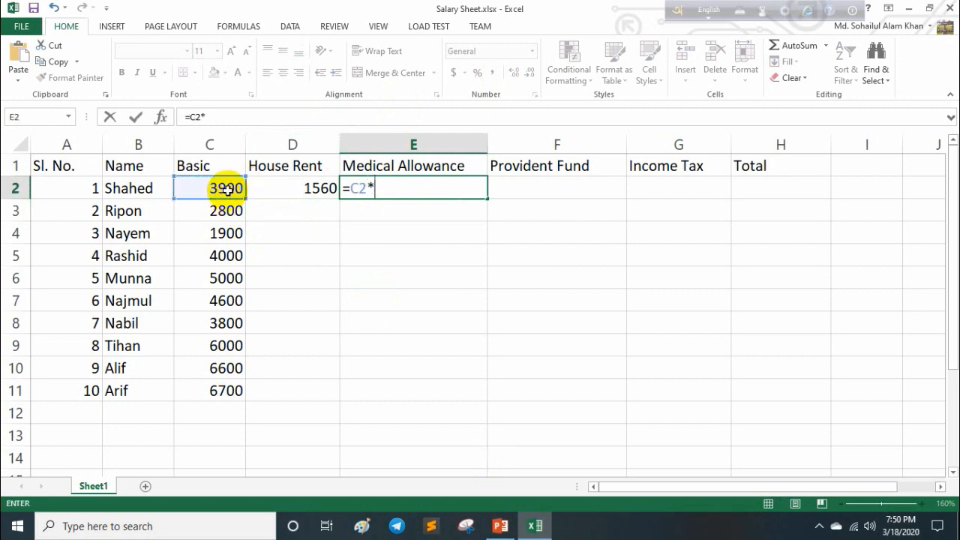
type("15%")
key("Return")
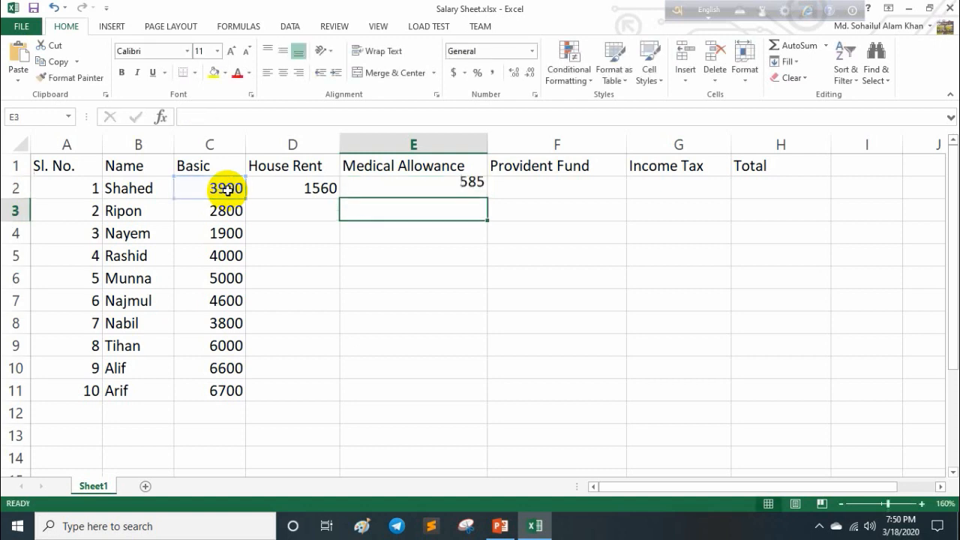
Step: Enter =C2*10% in F2 for the first employee's Provident Fund, checking the rate on the PowerPoint rules slide
left_click(544, 189)
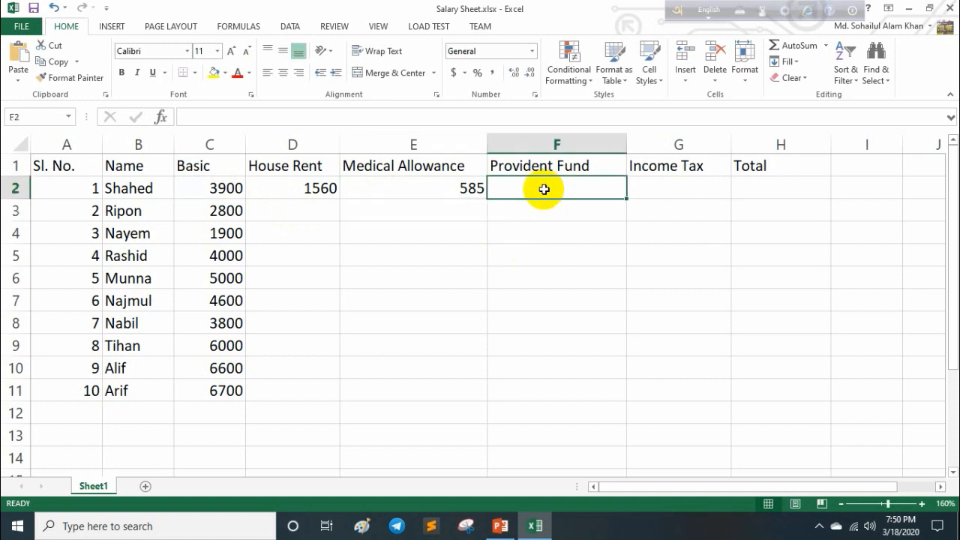
type("=")
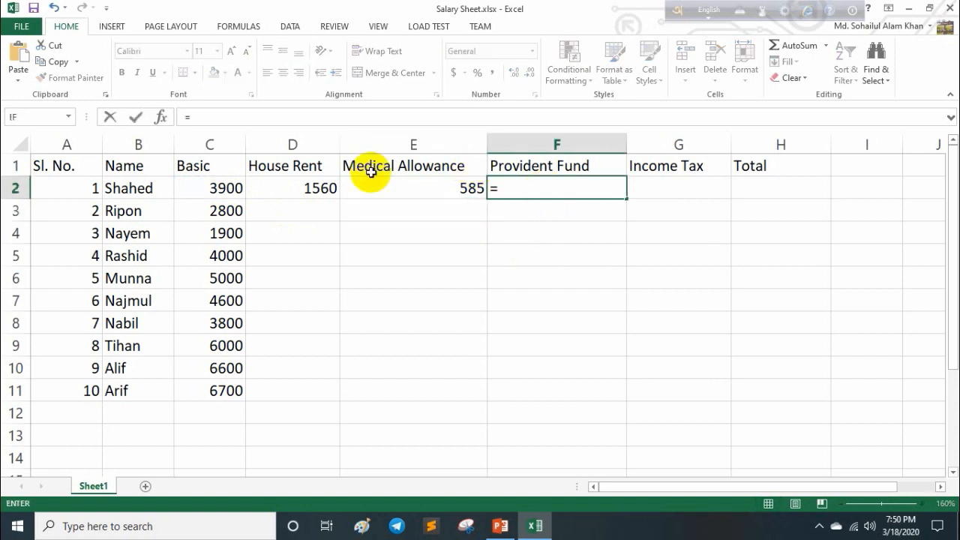
left_click(225, 187)
type("*")
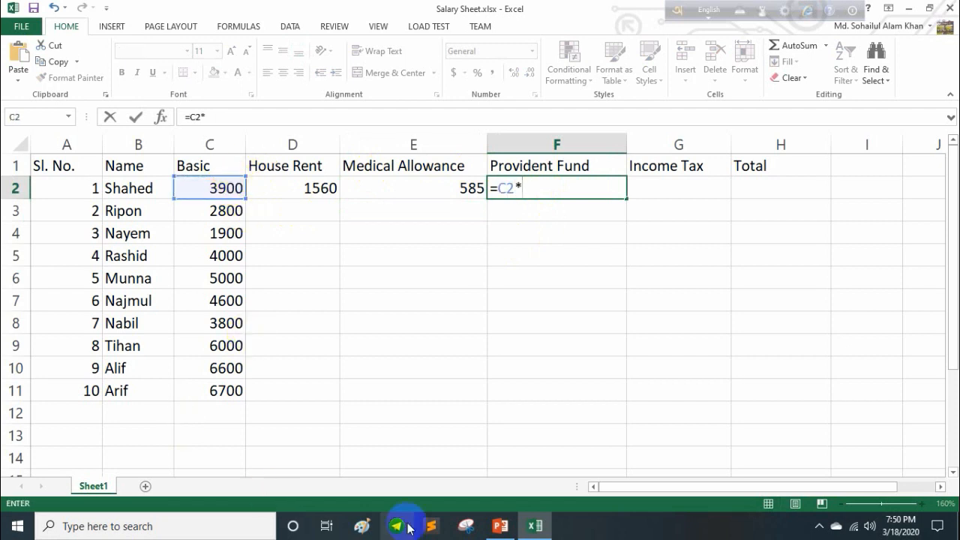
left_click(500, 526)
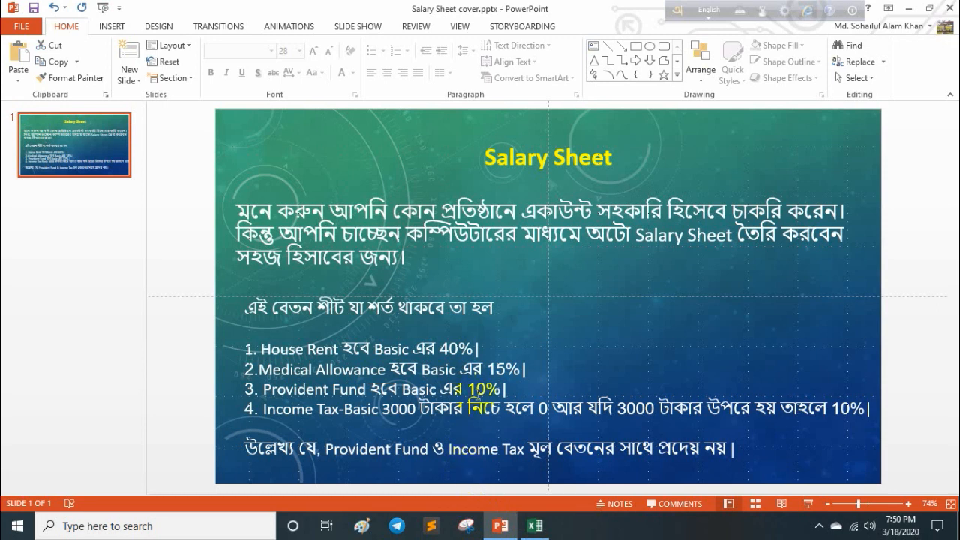
left_click(531, 529)
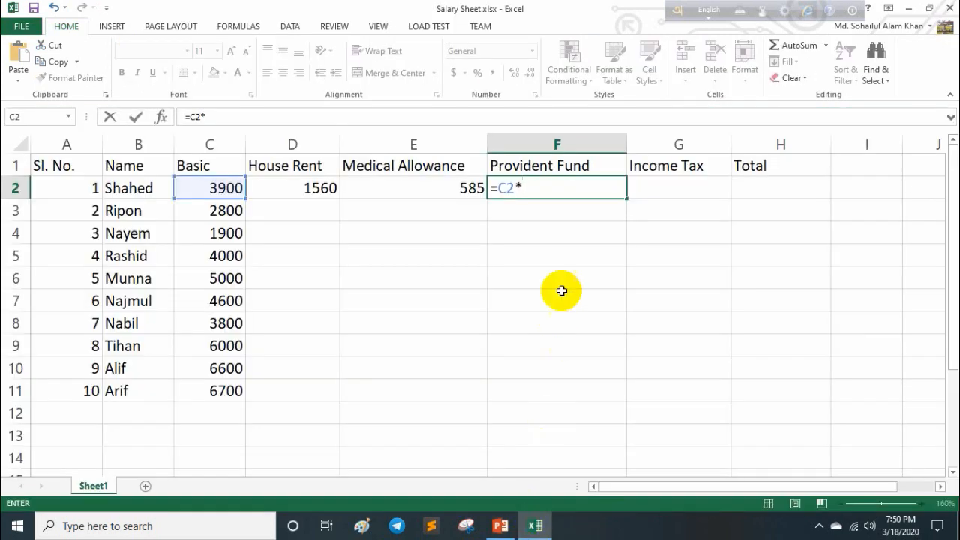
type("10")
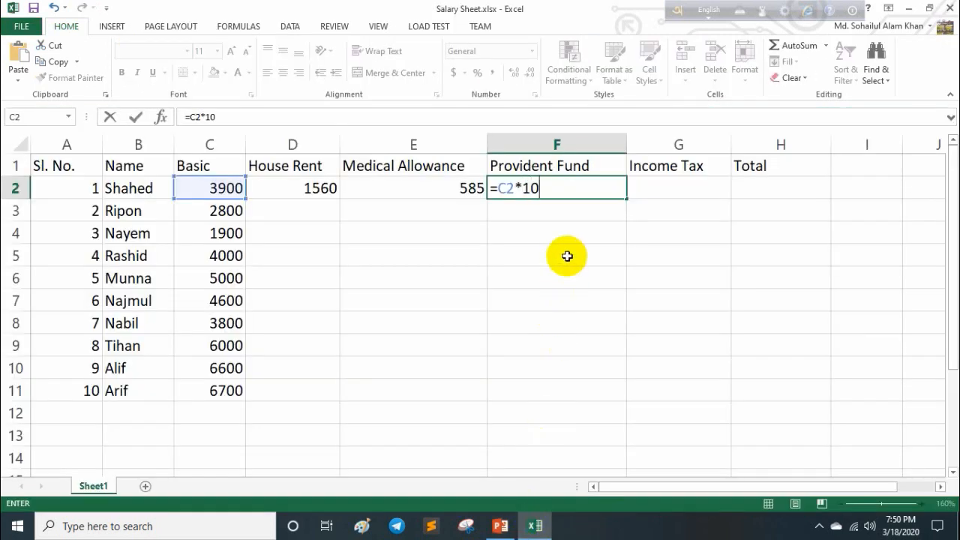
type("%")
key("Return")
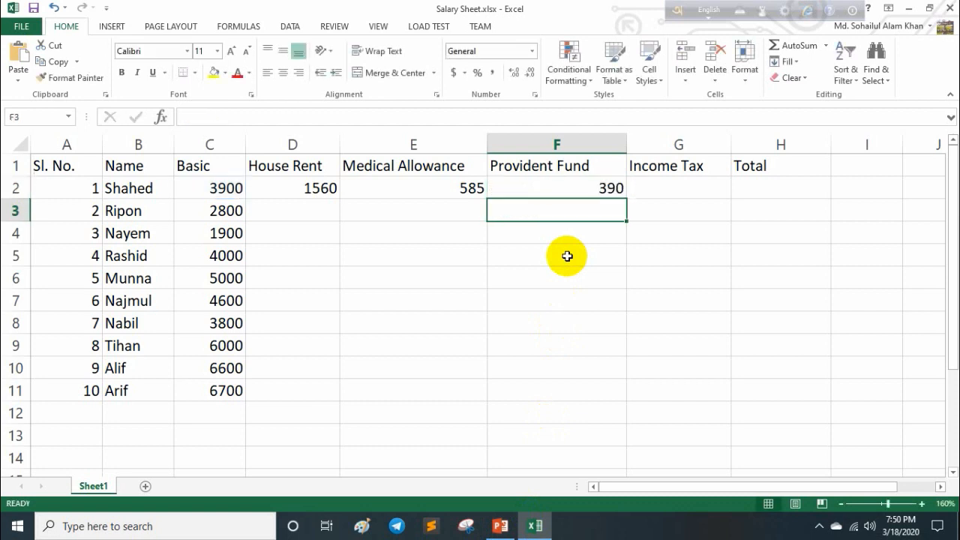
Step: Begin the Income Tax formula in G2 with an IF that returns 0 when the basic salary is below 3000: =if(C2<3000,0
left_click(712, 191)
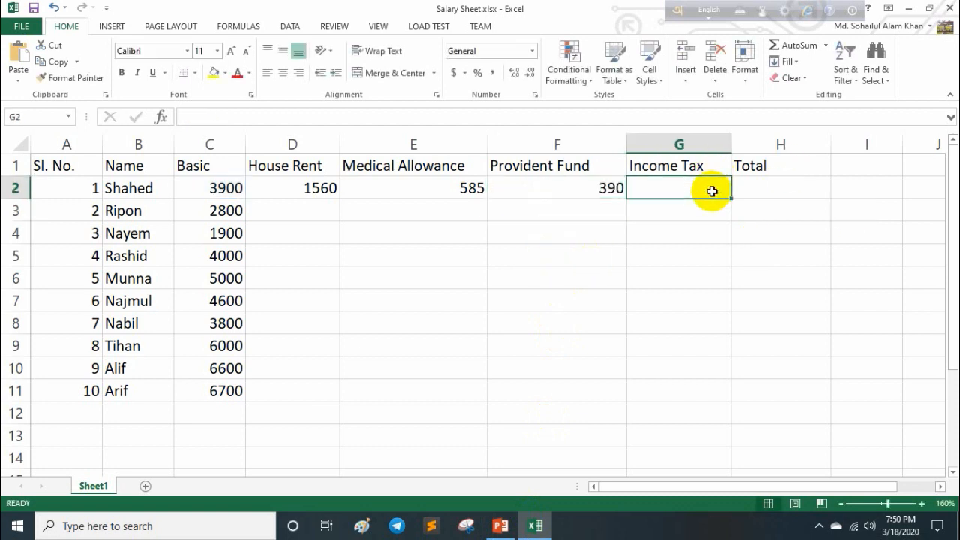
type("=")
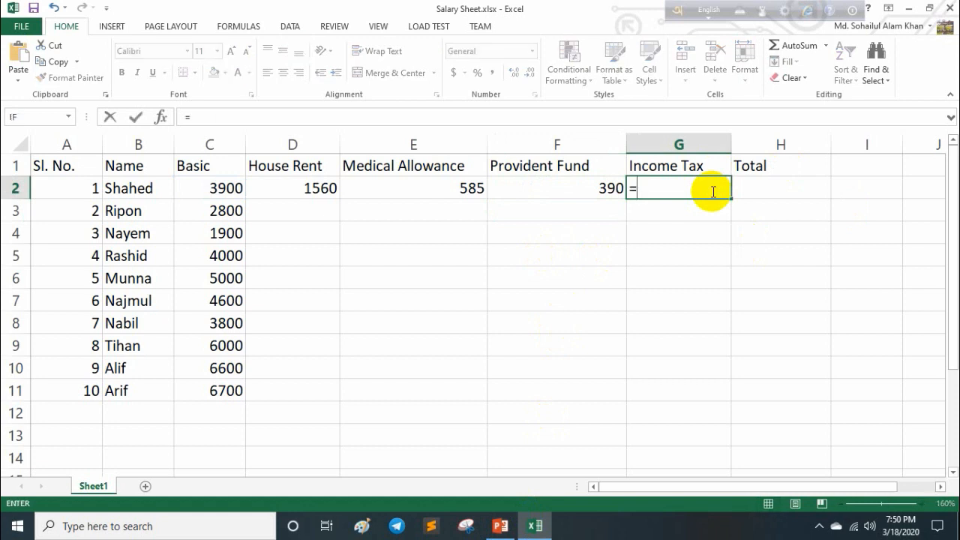
type("if")
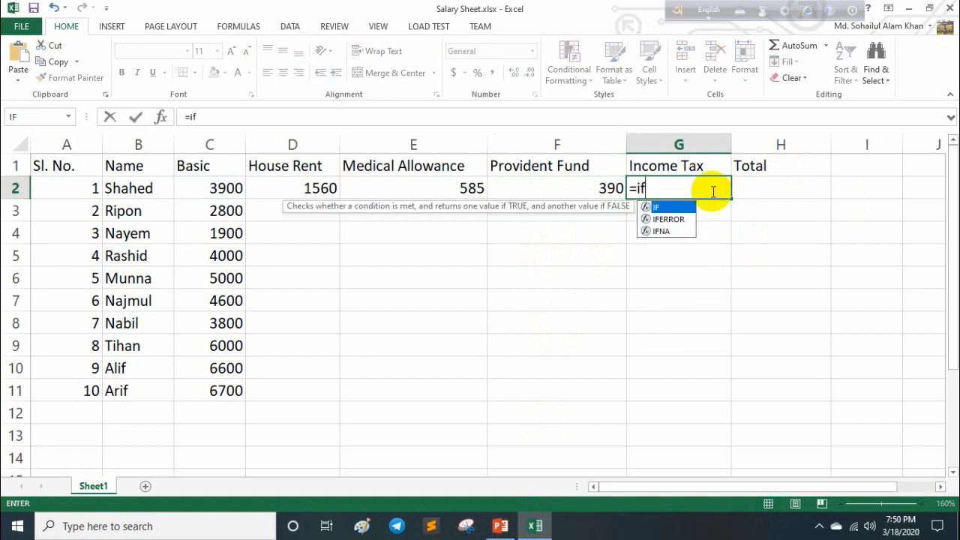
type("(")
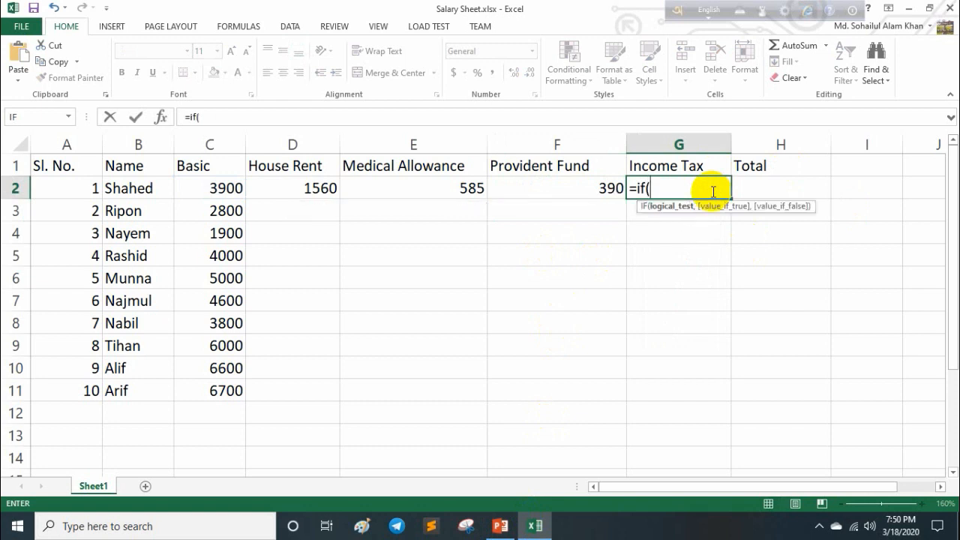
left_click(231, 189)
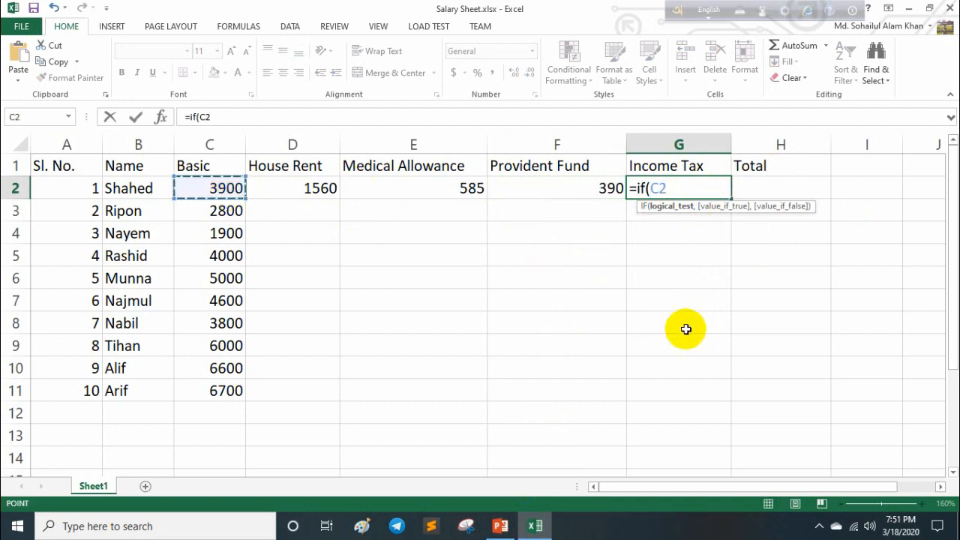
type("<")
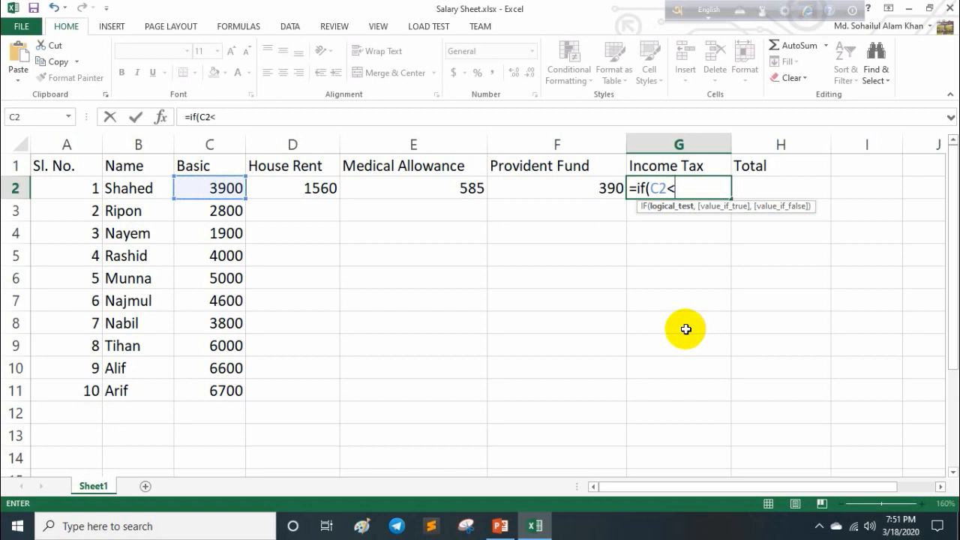
type("3000")
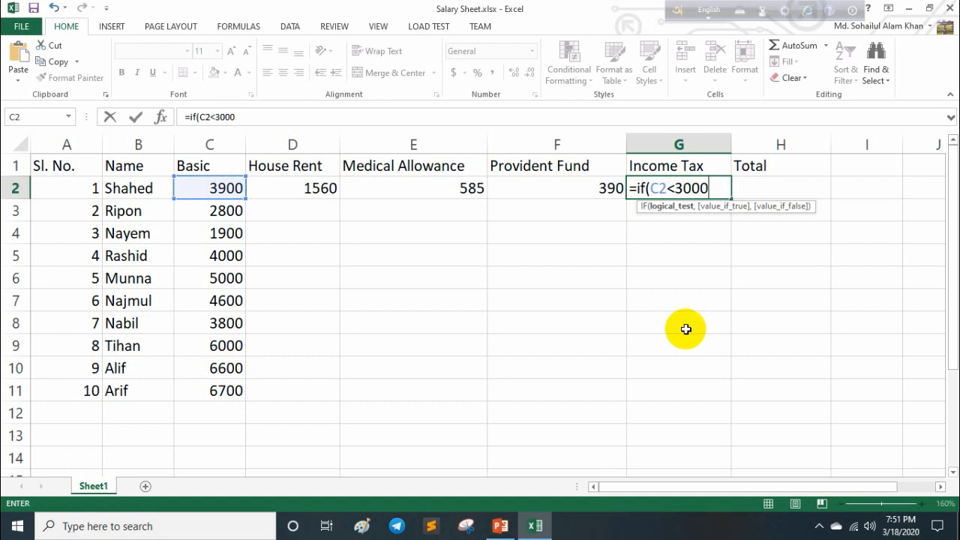
type(",0")
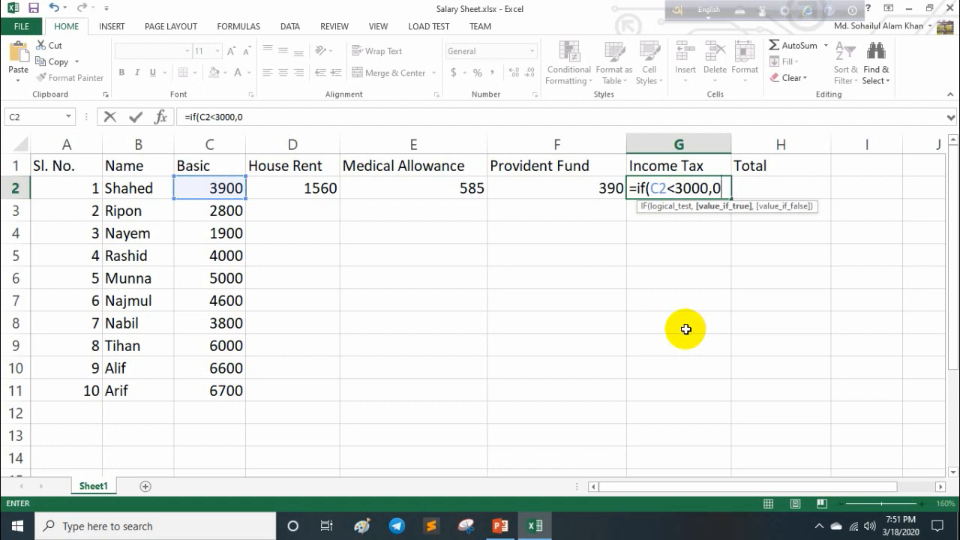
Step: Check the income tax rule on the PowerPoint slide and nest a second IF in the G2 formula testing C2>=3000
left_click(509, 527)
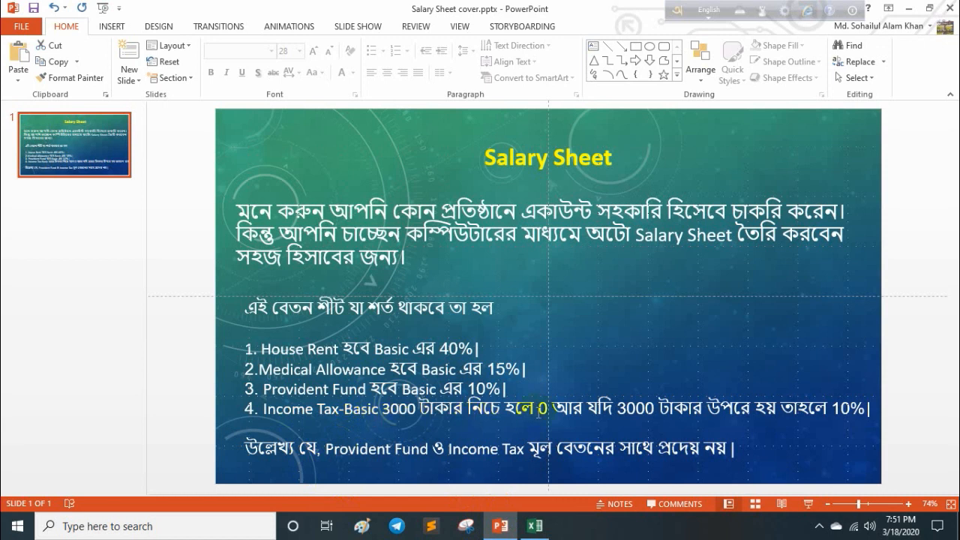
left_click(534, 525)
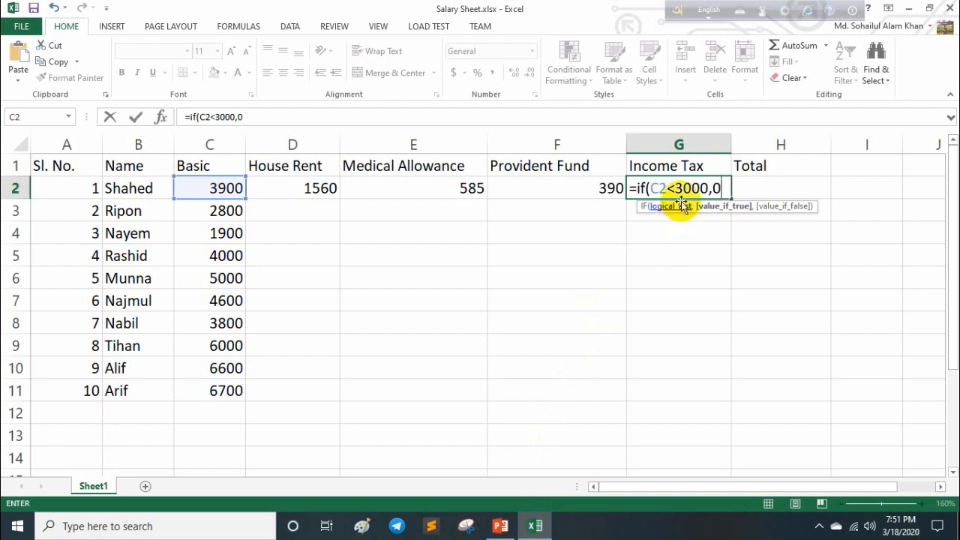
type(",")
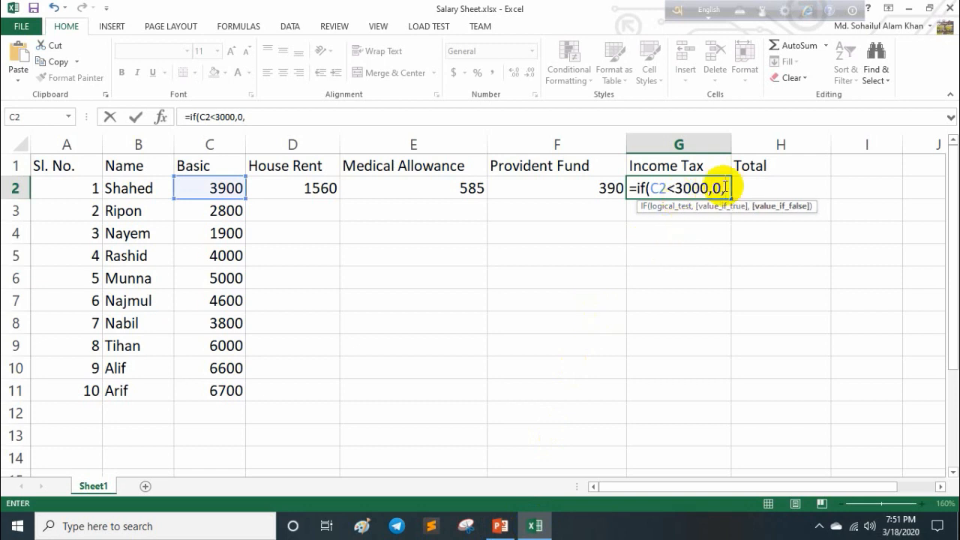
type("if")
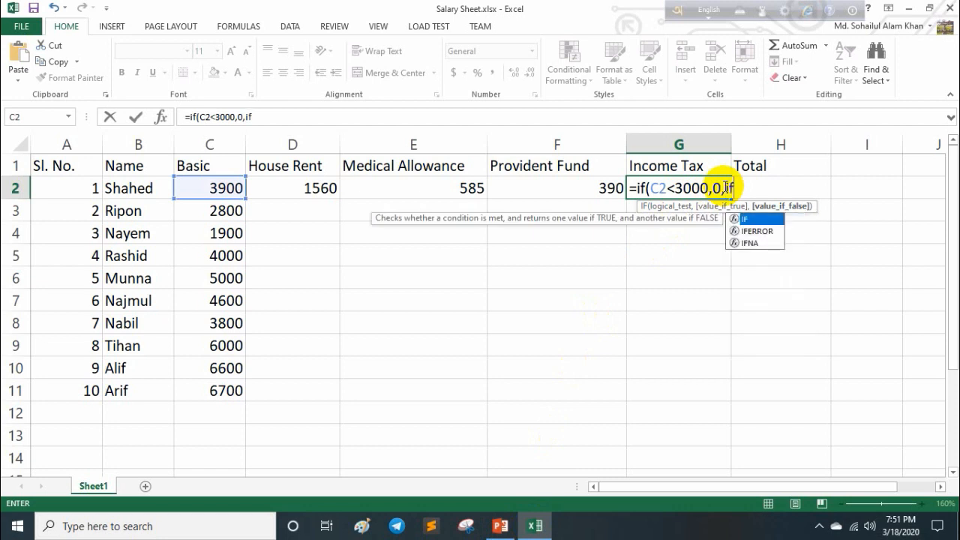
type("(")
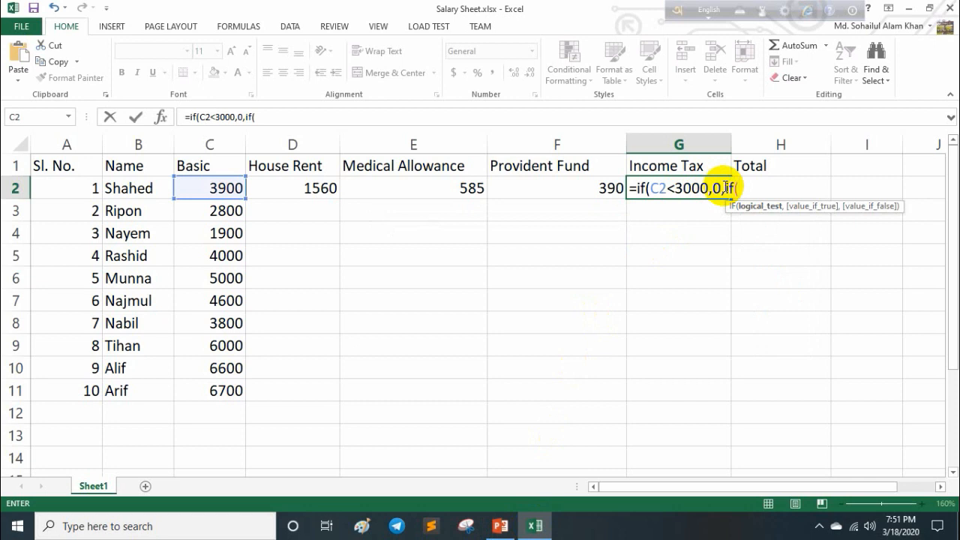
left_click(221, 189)
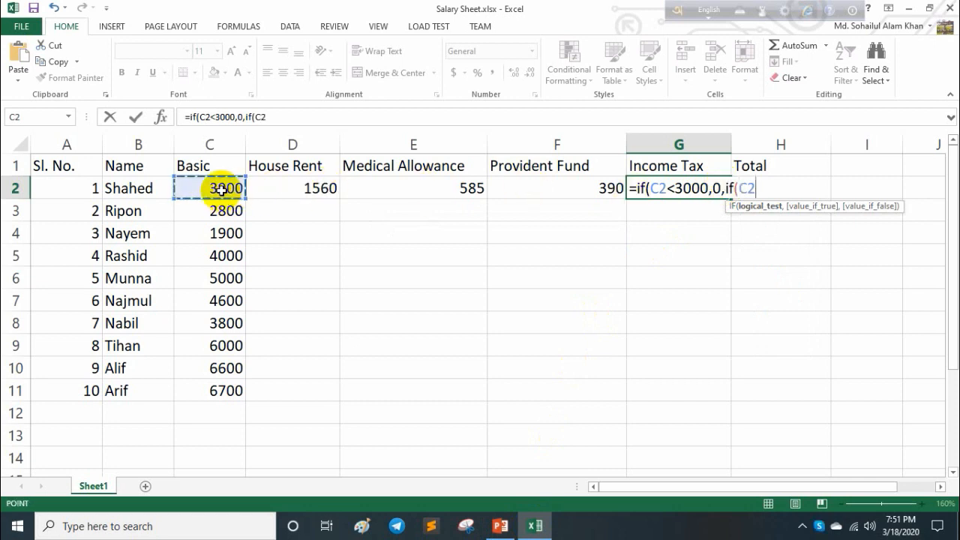
type(">")
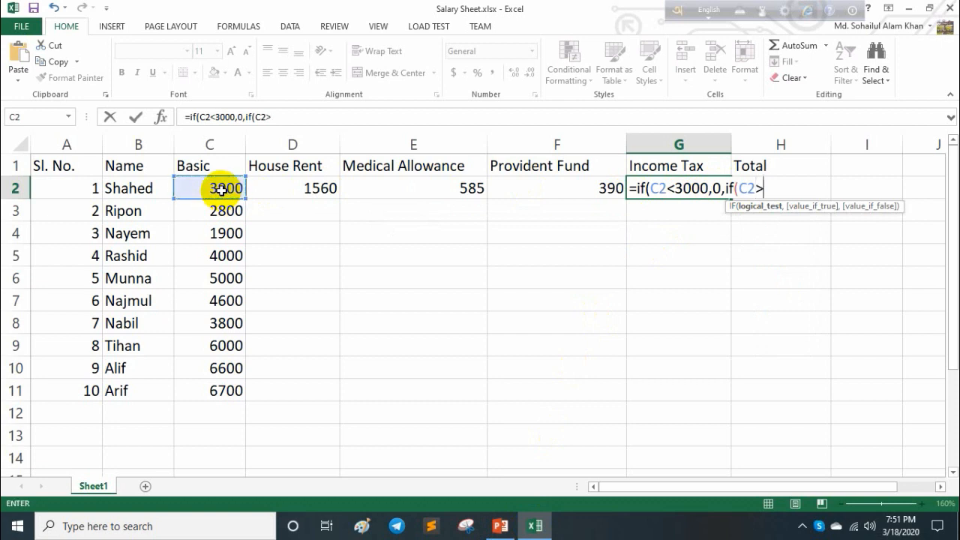
type("=3000")
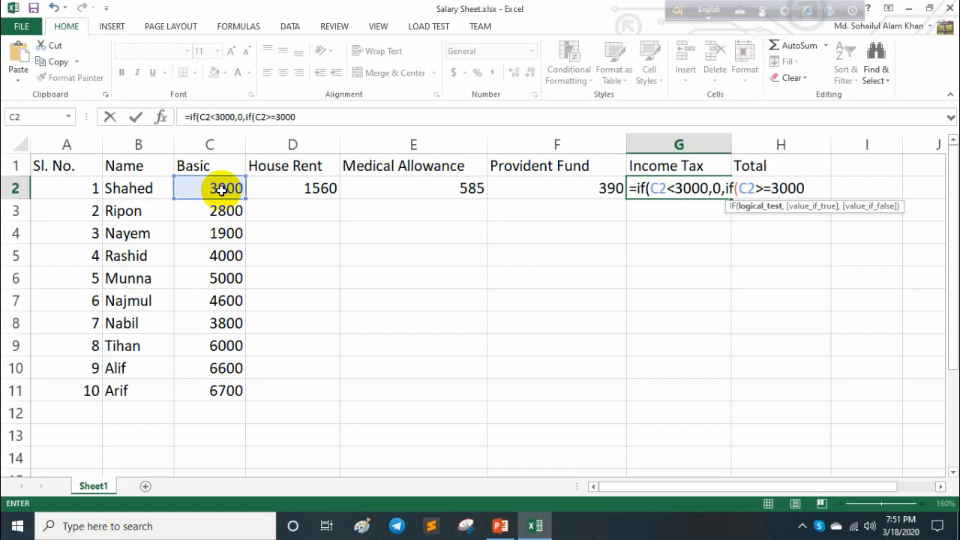
Step: Complete the first employee's Income Tax formula as =if(C2<3000,0,if(C2>=3000,C2*10%)), verifying it against the PowerPoint rules slide
type(",")
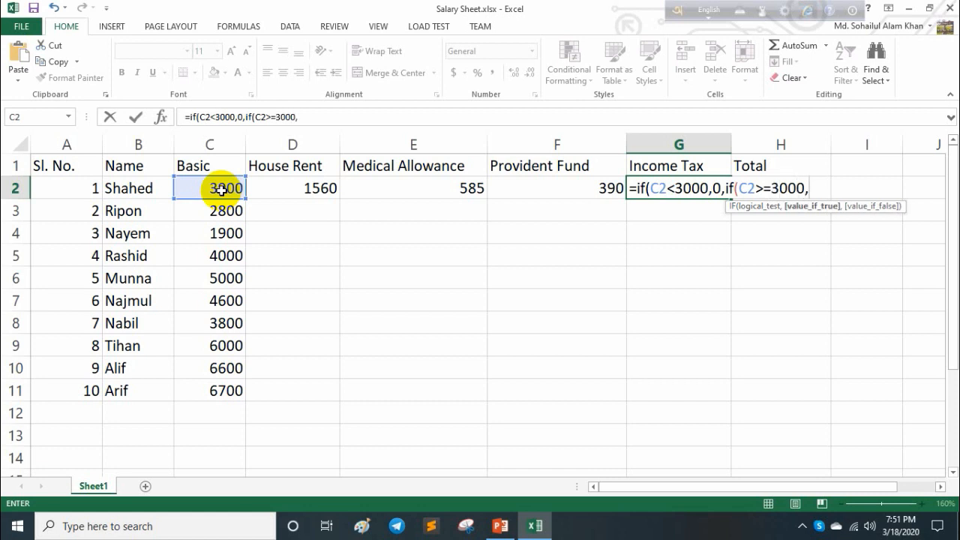
left_click(221, 190)
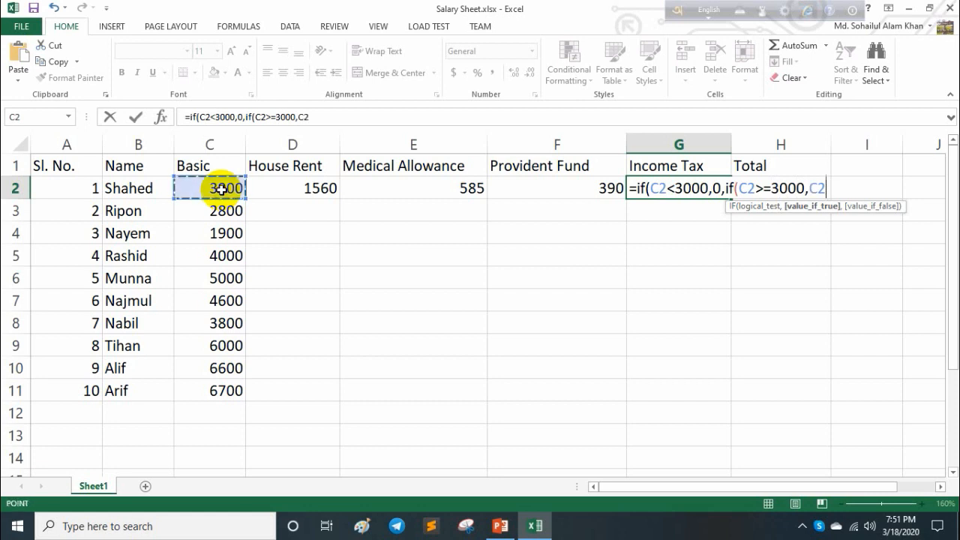
type("*")
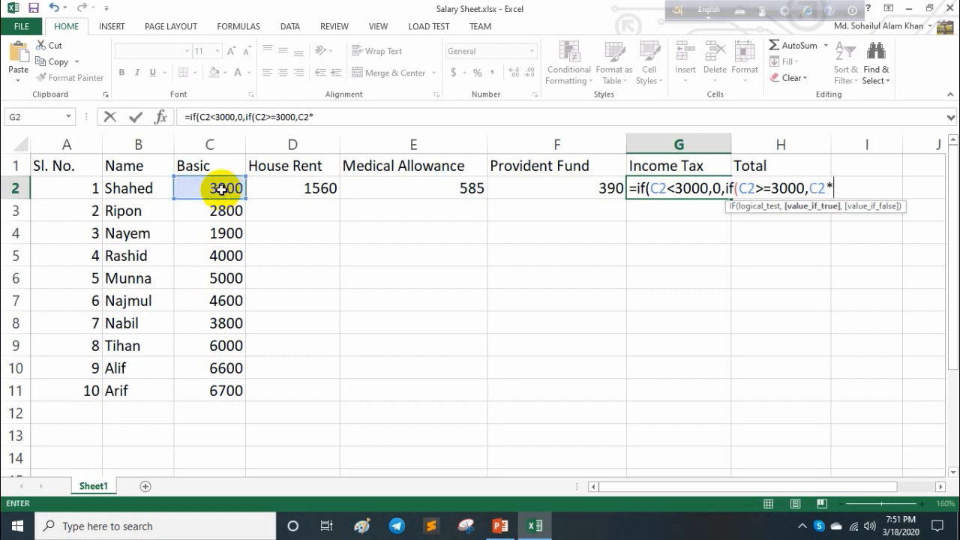
type("10%")
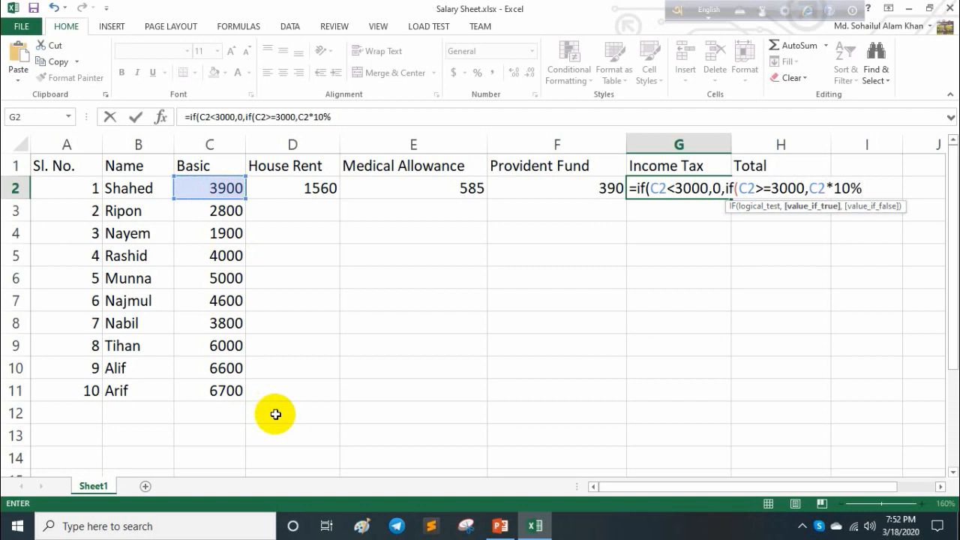
type("))")
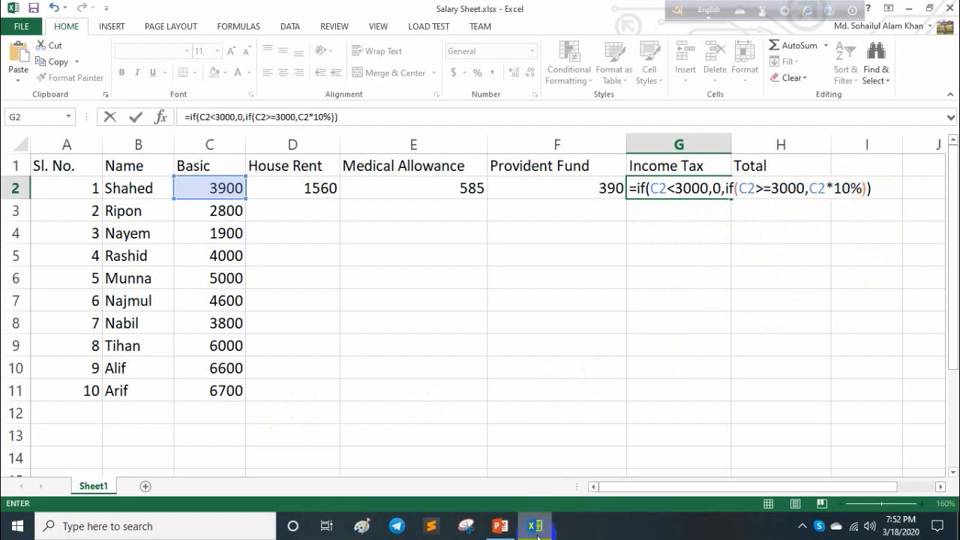
left_click(510, 529)
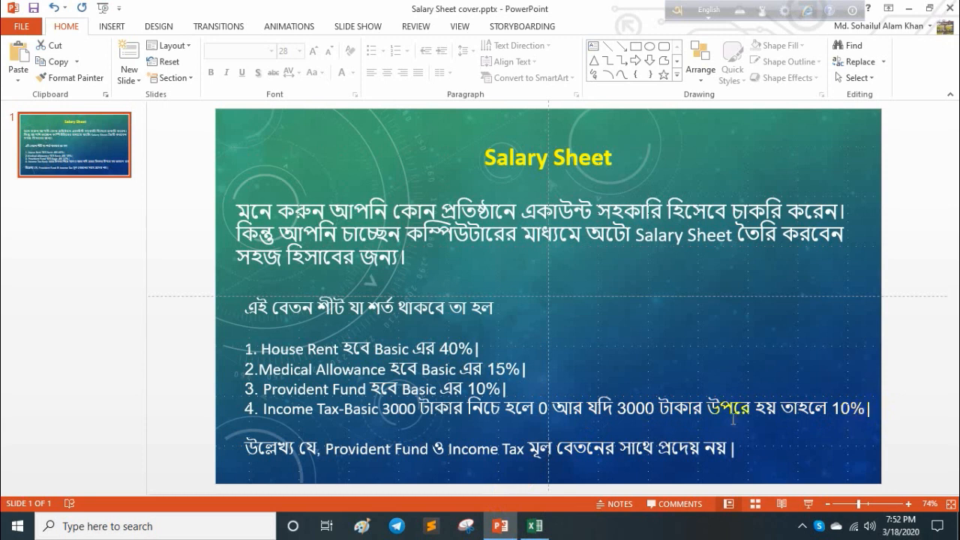
left_click(532, 527)
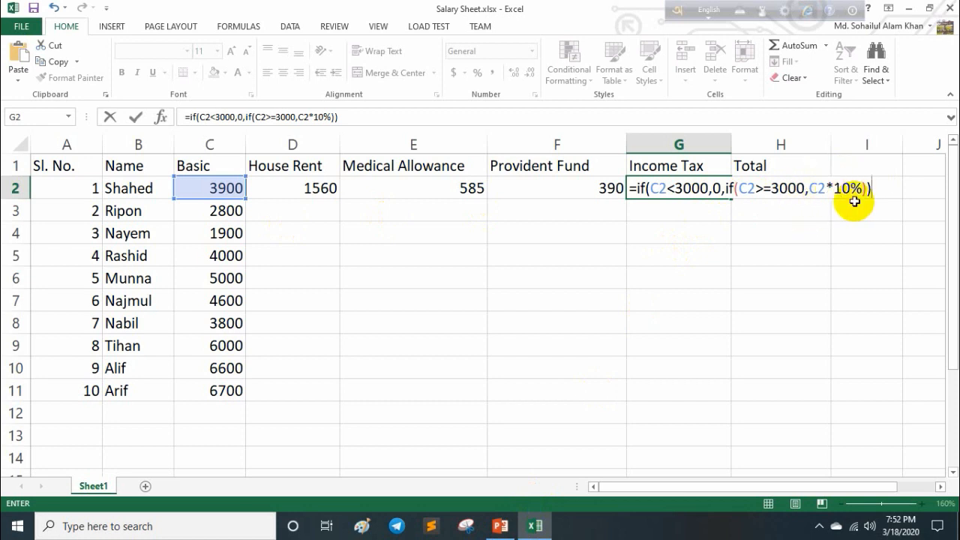
key("Return")
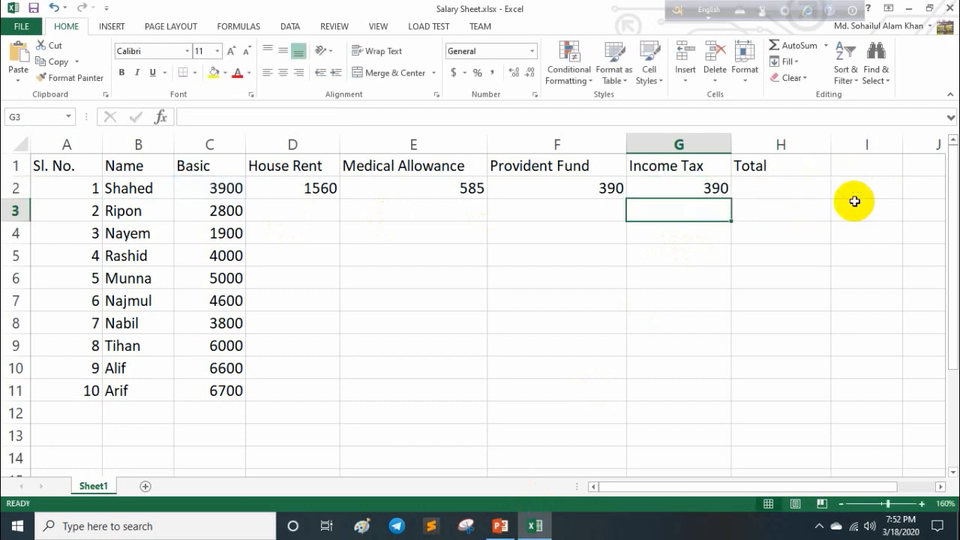
Step: Begin a formula in H2 for the first employee's Total
left_click(760, 189)
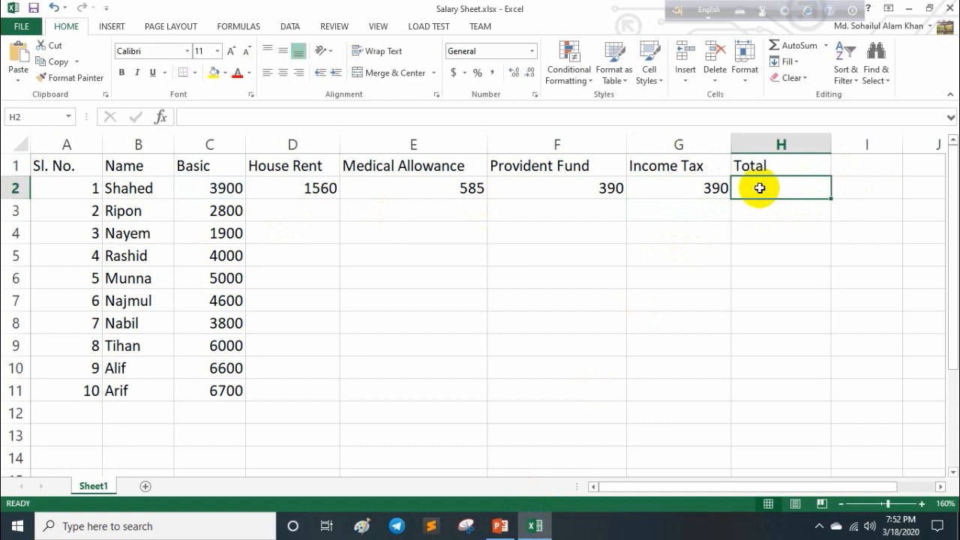
type("=")
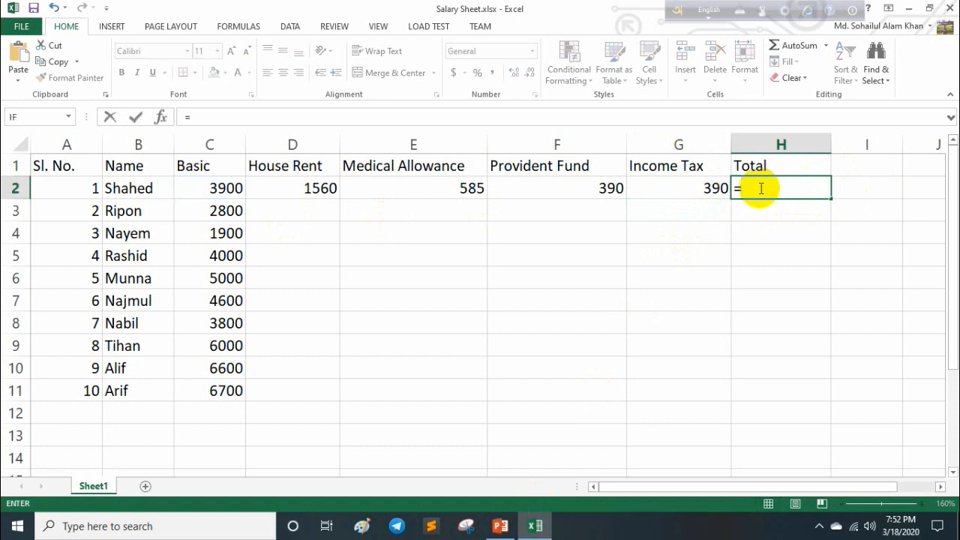
left_click(272, 188)
type("+")
left_click(371, 191)
type("+")
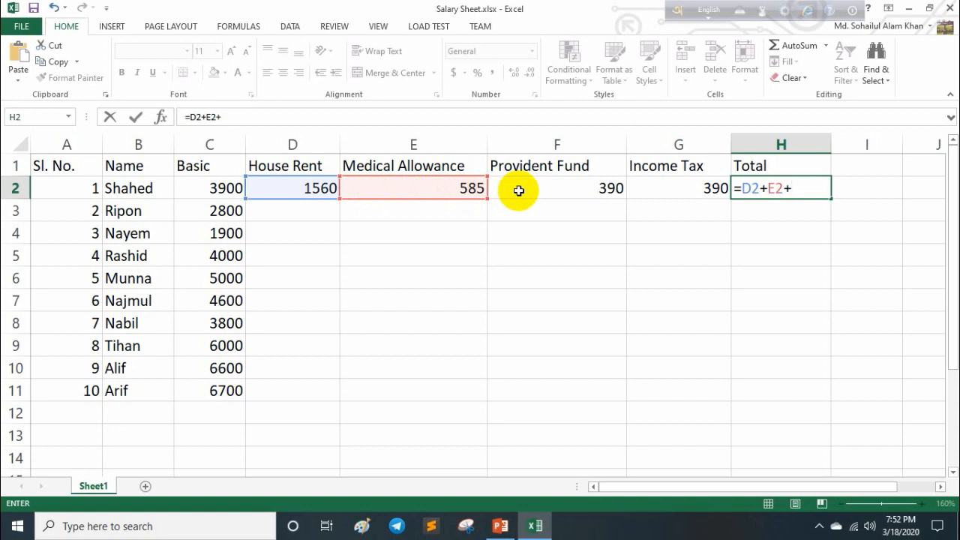
key("BackSpace")
key("BackSpace")
key("BackSpace")
key("BackSpace")
key("BackSpace")
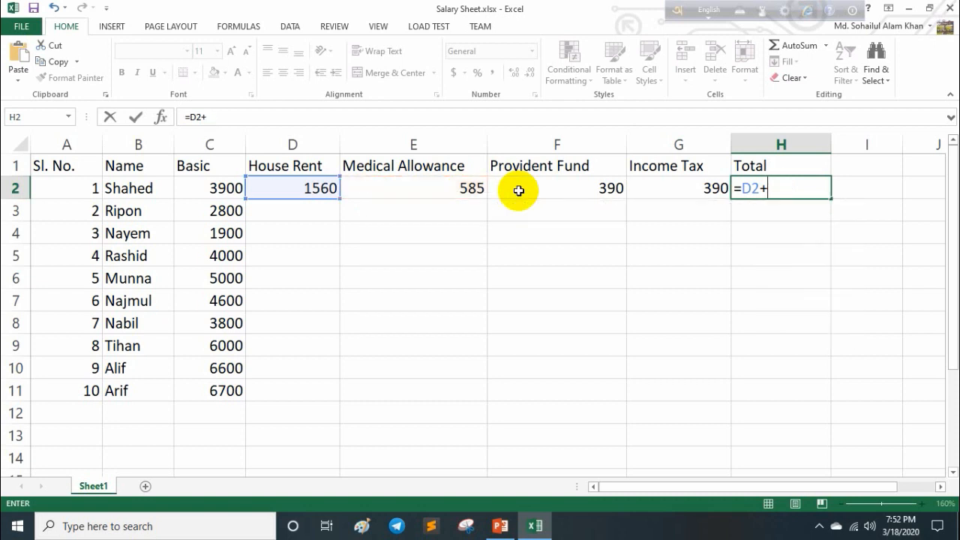
Step: Complete the Total formula in H2 as =C2+D2+E2-(F2+G2), adding the allowances to basic pay and subtracting Provident Fund and Income Tax
left_click(205, 193)
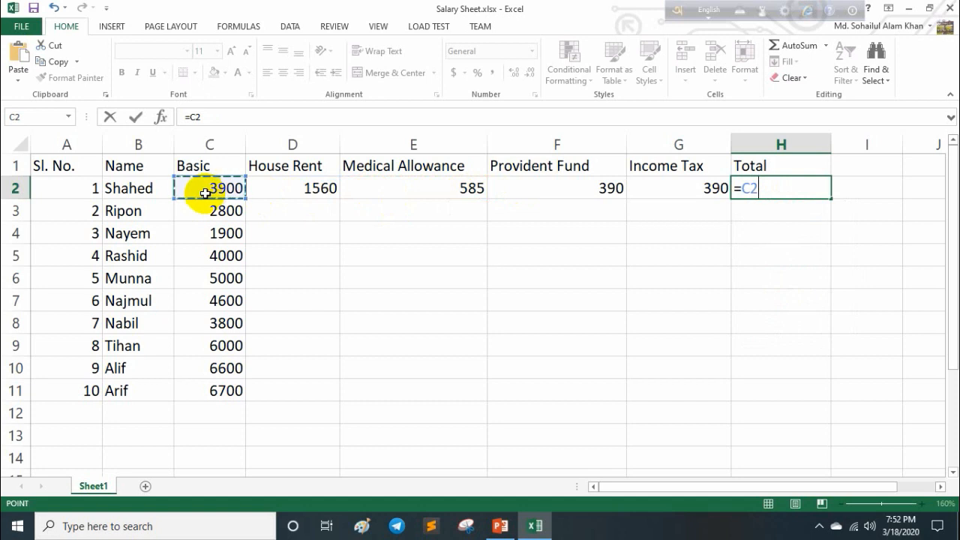
type("+")
left_click(296, 188)
type("+")
left_click(412, 193)
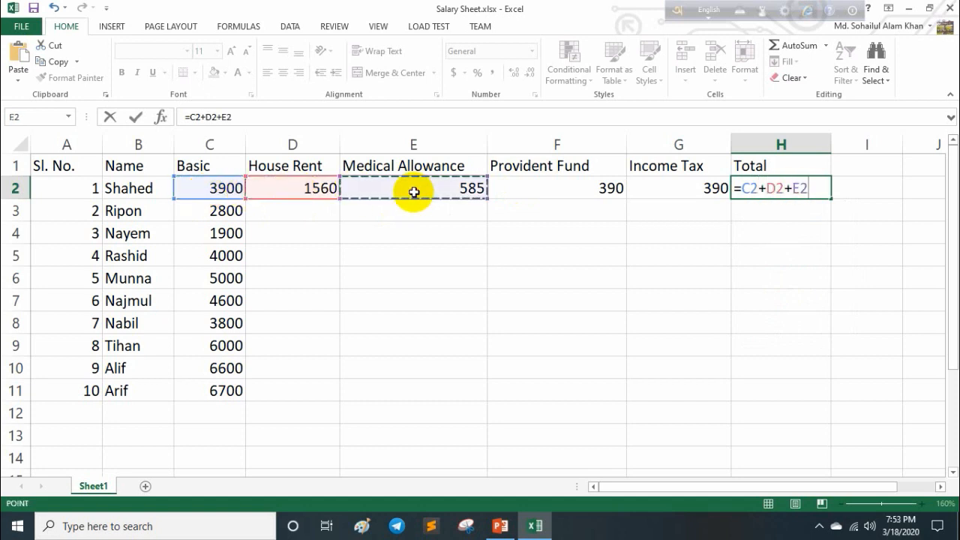
type("-")
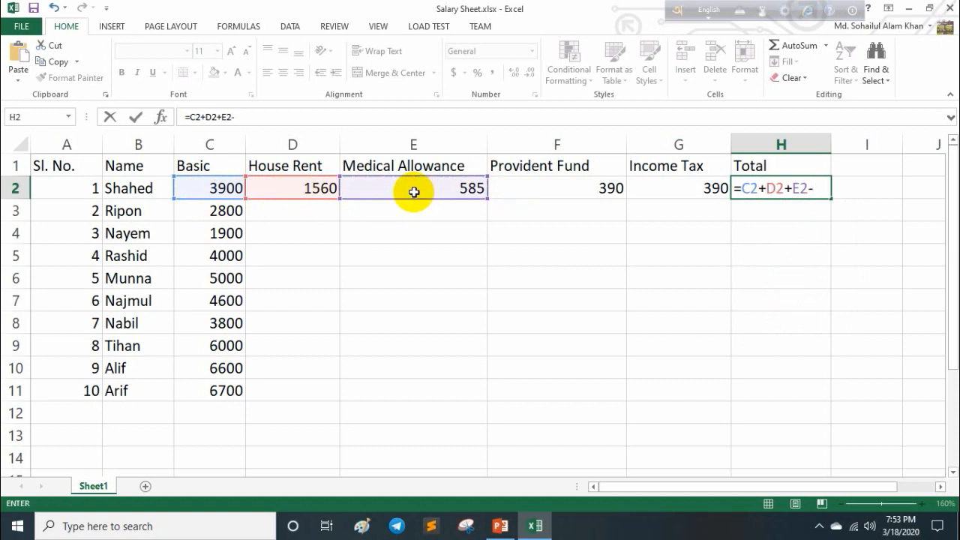
type("(")
left_click(527, 186)
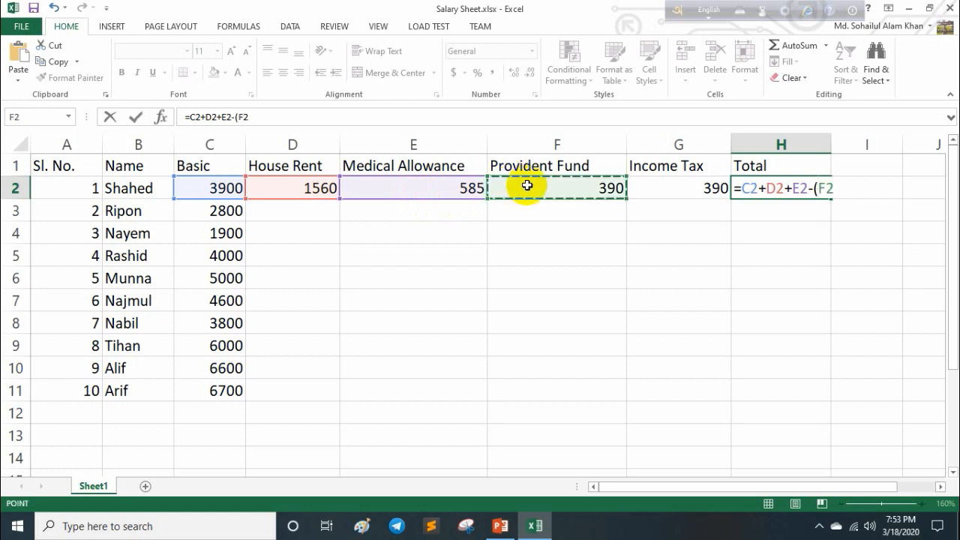
type("+")
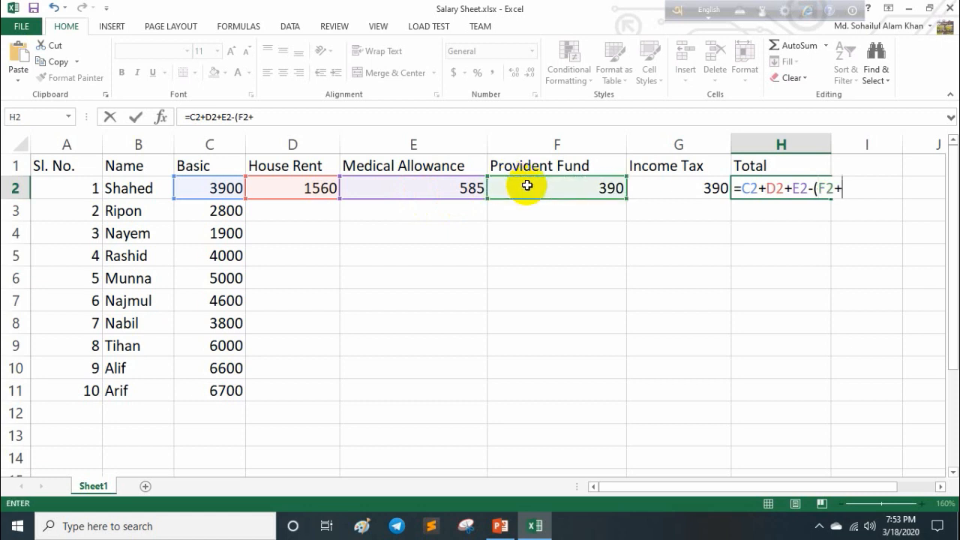
left_click(658, 185)
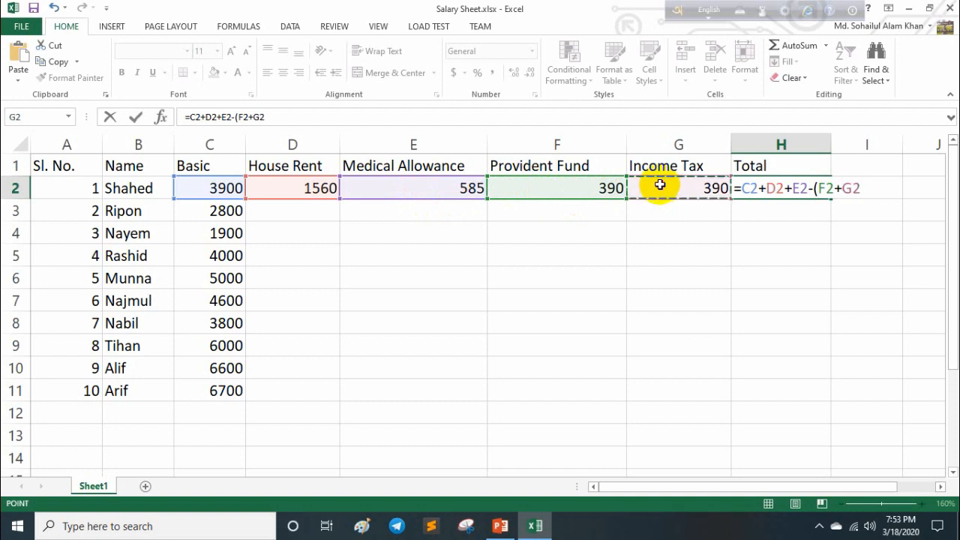
type(")")
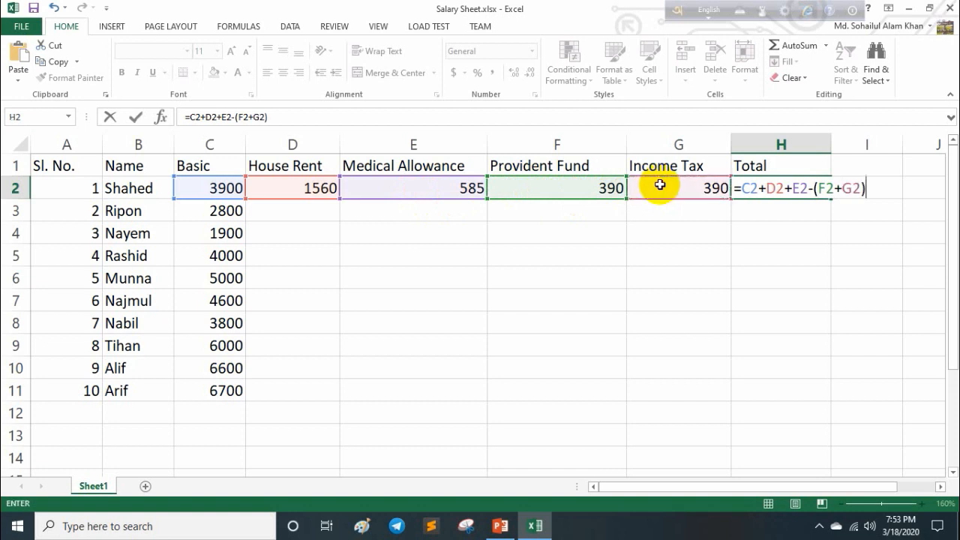
key("Return")
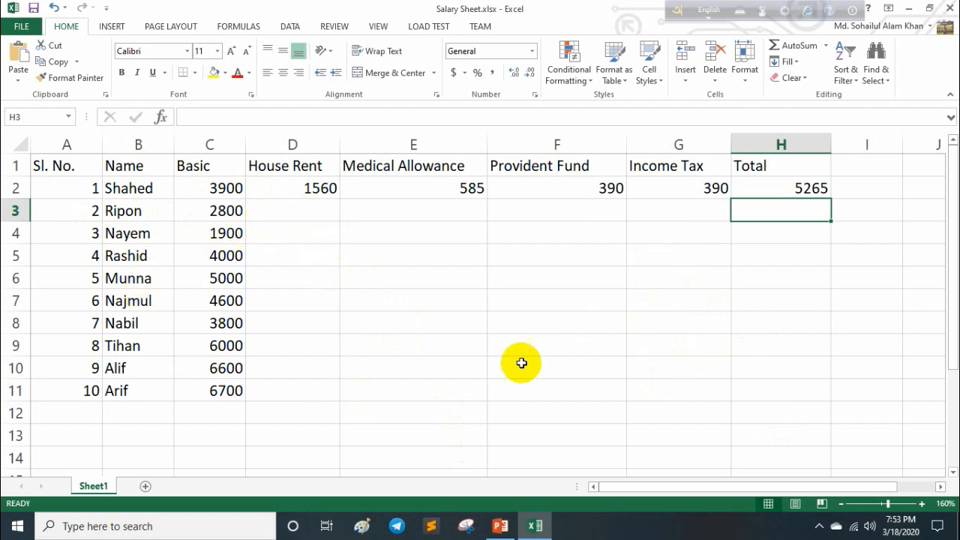
Step: Fill the House Rent, Medical Allowance and Provident Fund formulas from row 2 down to row 11
left_click(279, 189)
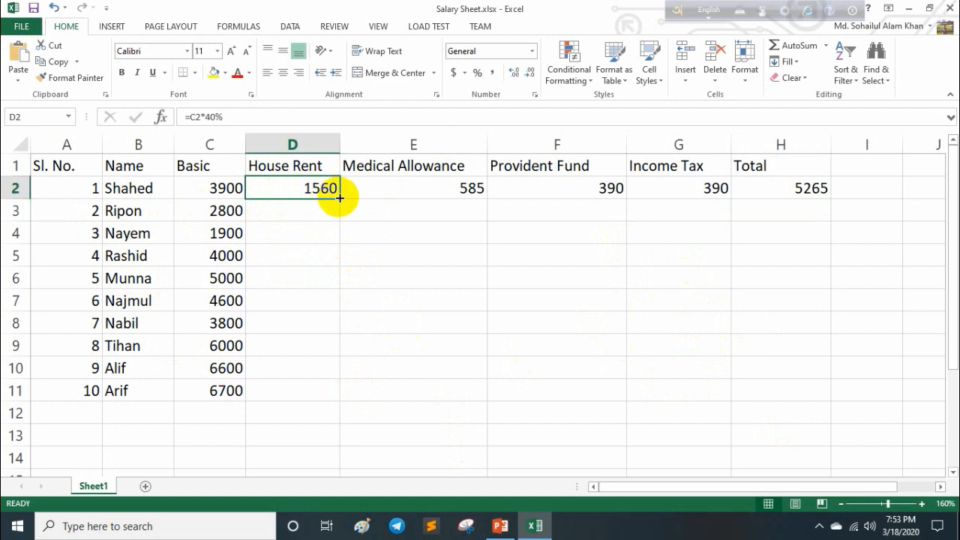
left_click_drag(340, 198, 328, 392)
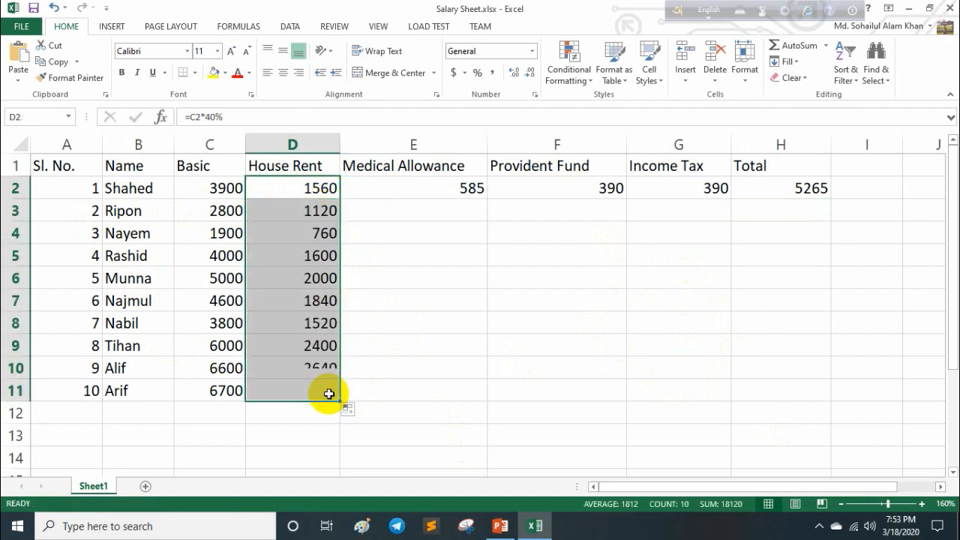
left_click(393, 188)
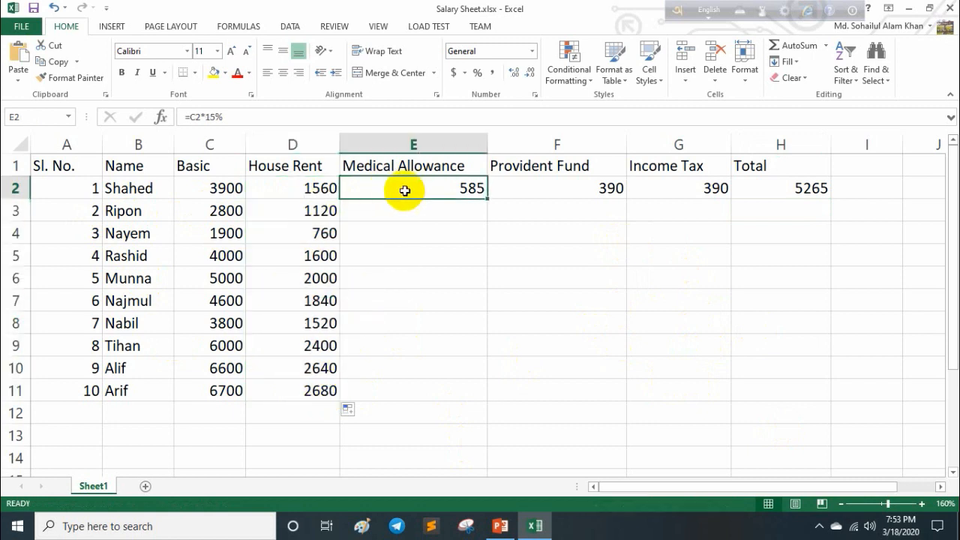
left_click_drag(490, 200, 464, 394)
left_click(609, 196)
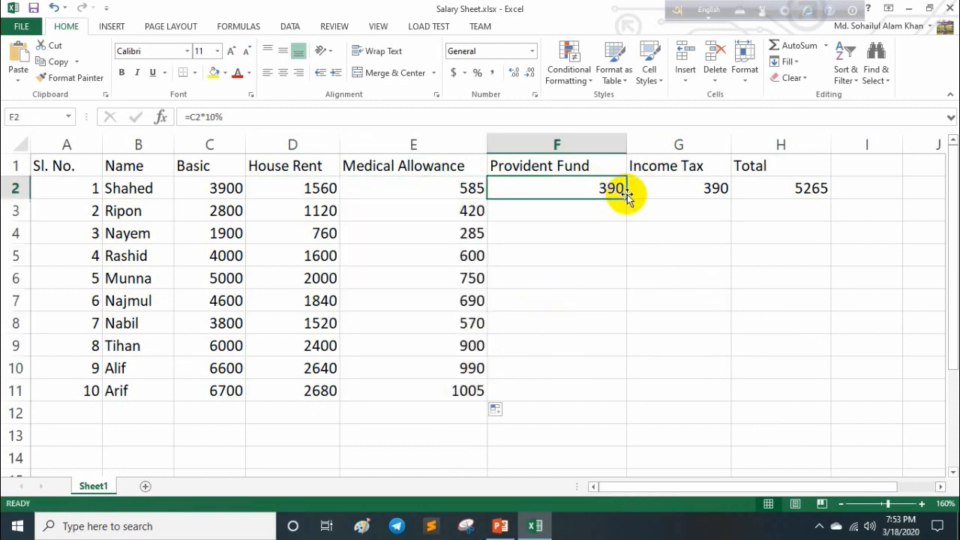
left_click_drag(627, 200, 603, 392)
Step: Fill the Income Tax and Total formulas from row 2 down to row 11
left_click(706, 191)
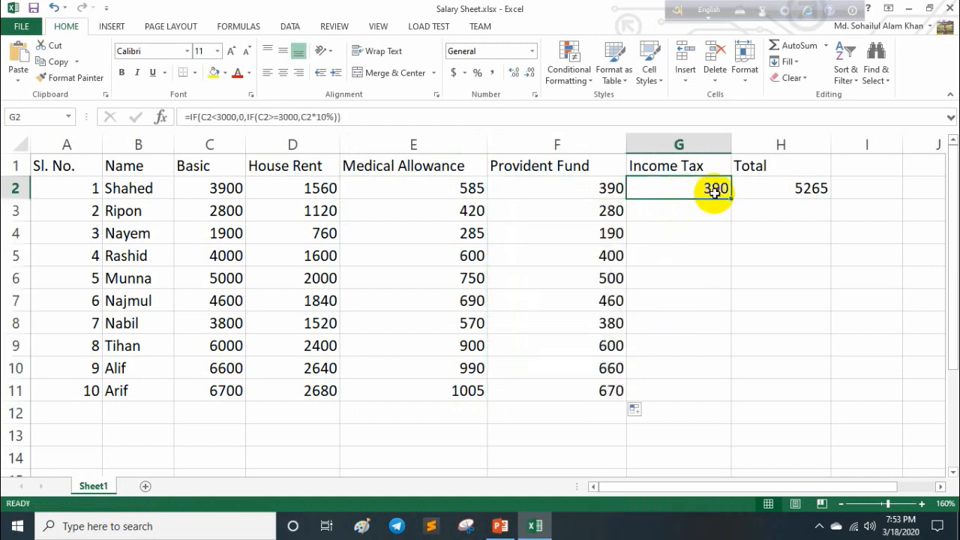
left_click_drag(732, 199, 703, 393)
left_click(751, 185)
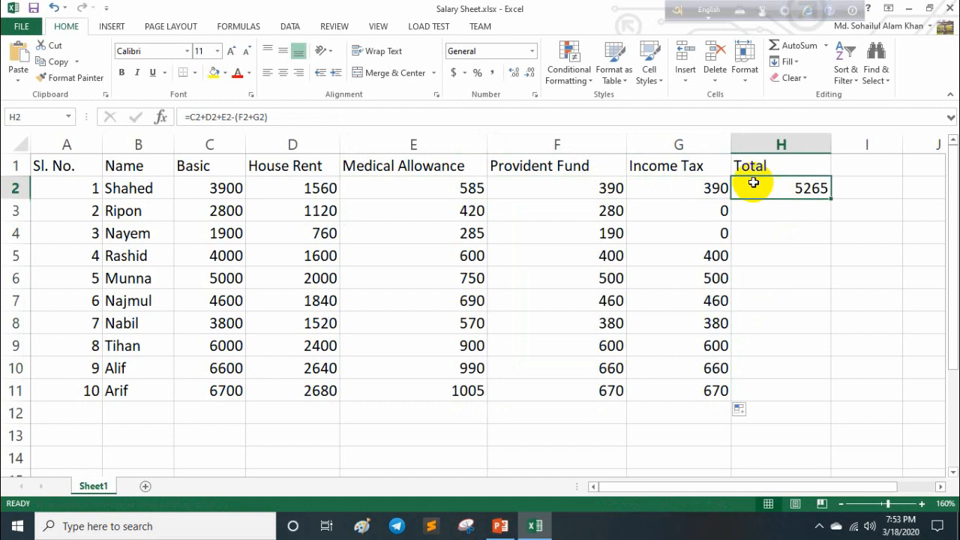
left_click_drag(833, 197, 823, 403)
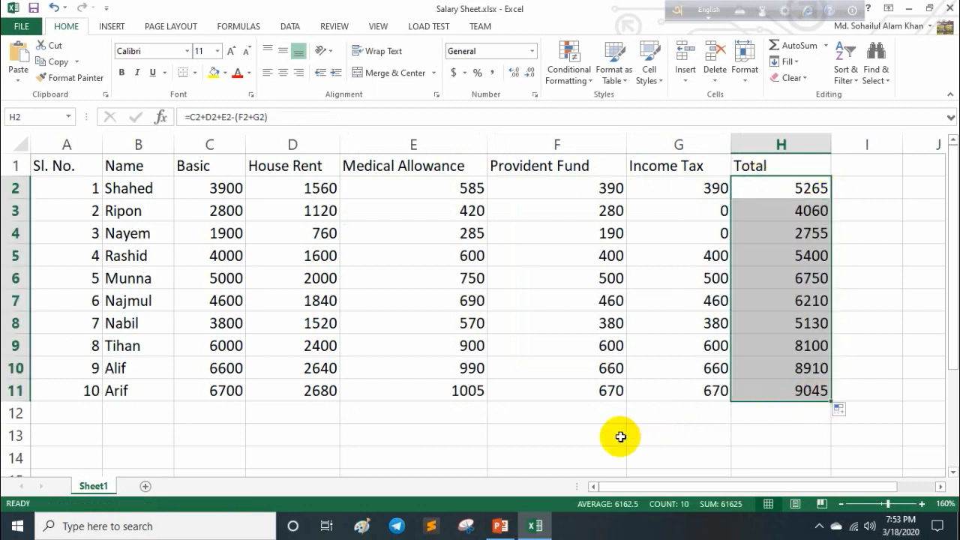